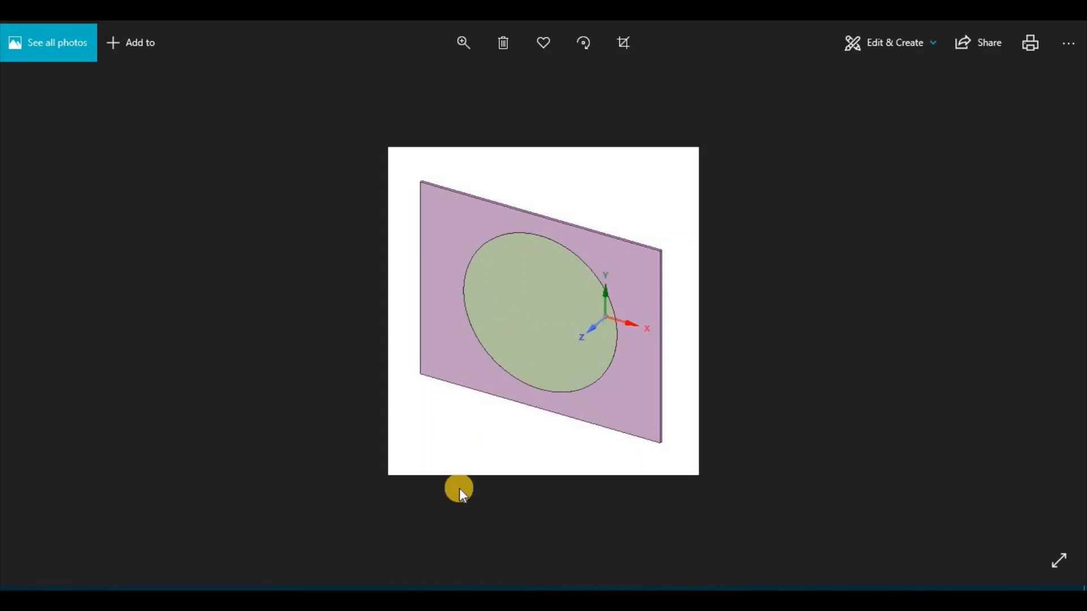
- Switch to Excel to review the resin polyester and E-Glass material properties, and return to the model image in Photos
left_click(440, 561)
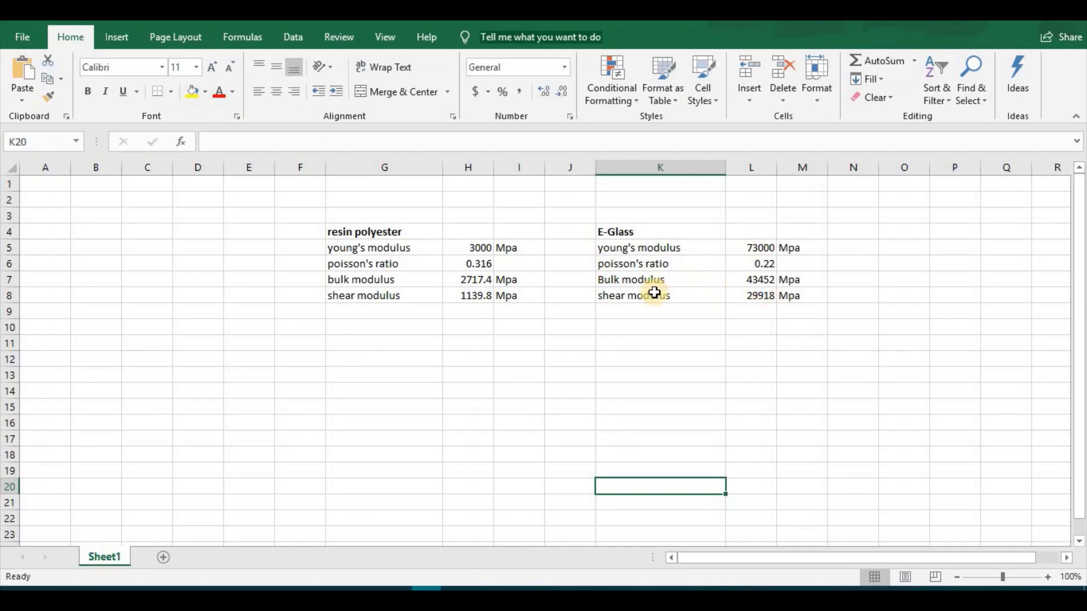
mouse_move(427, 589)
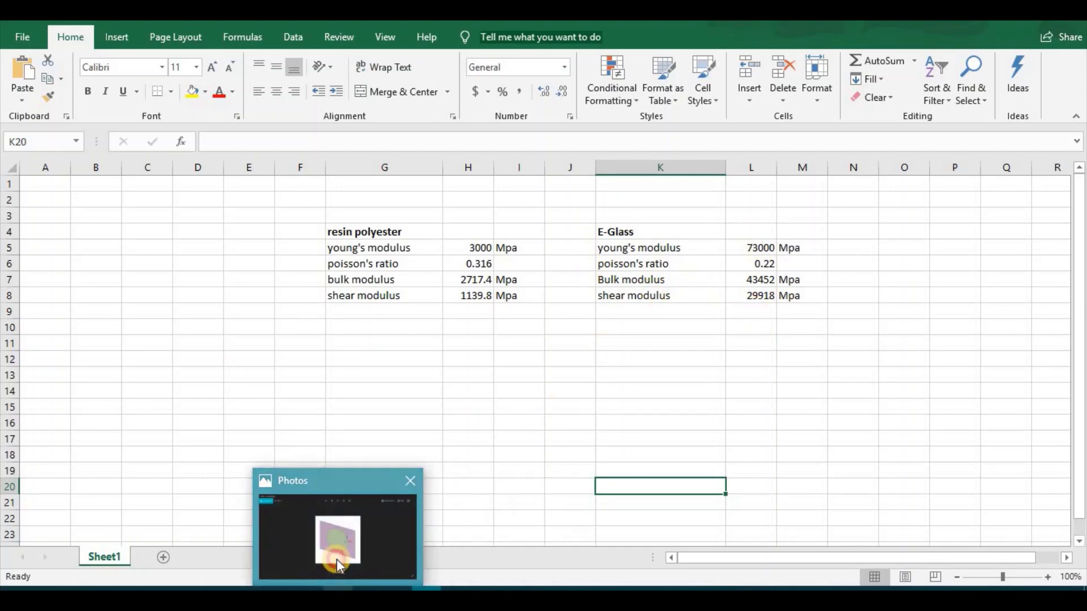
left_click(337, 559)
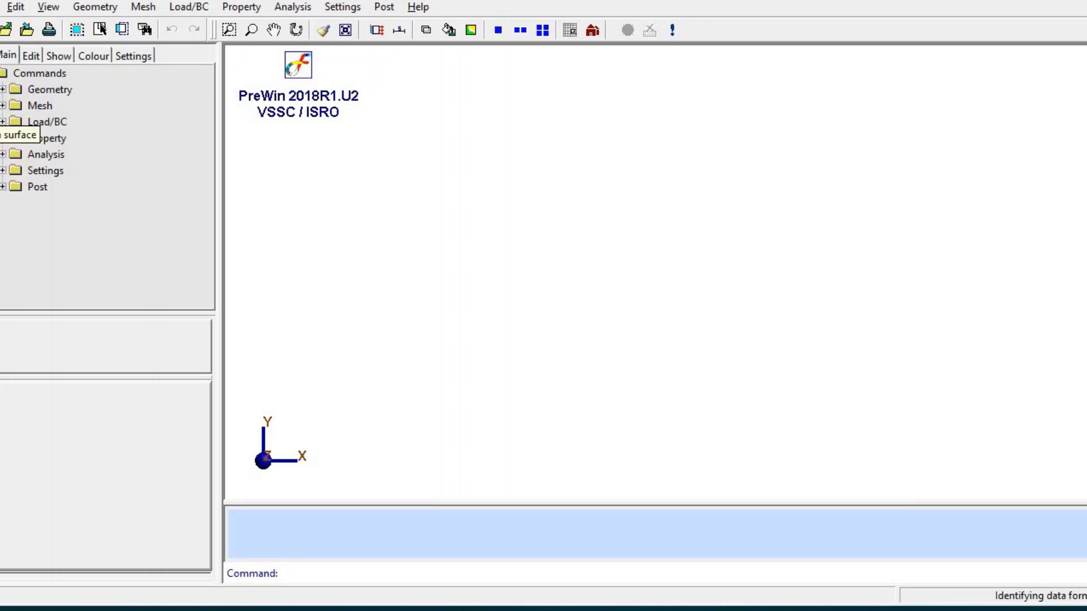
- Create a key point by X/Y/Z coordinates at the origin, 0/0/0
left_click(3, 90)
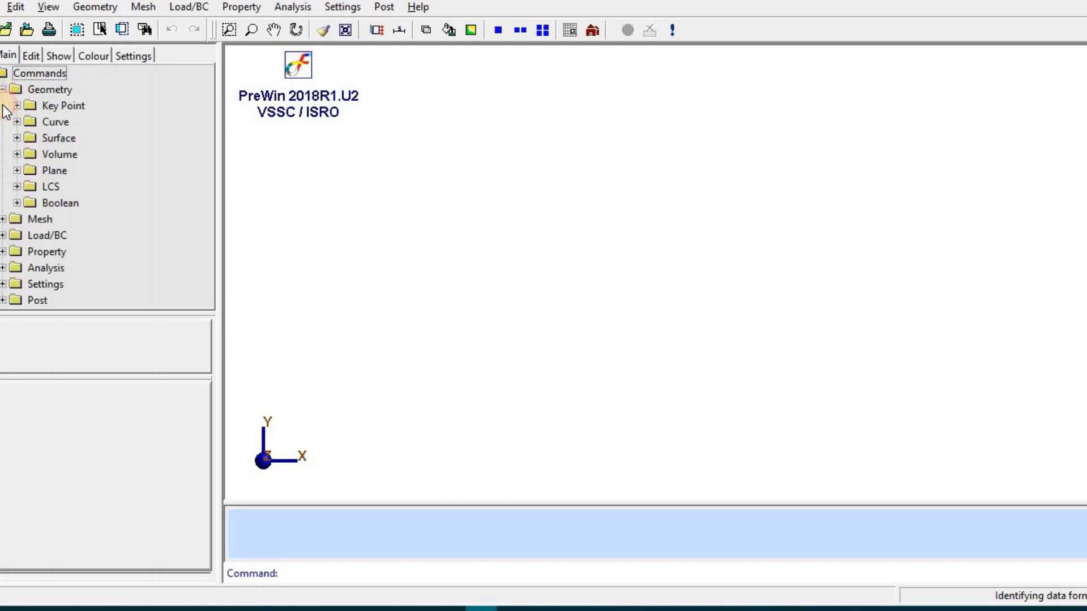
left_click(17, 105)
left_click(30, 122)
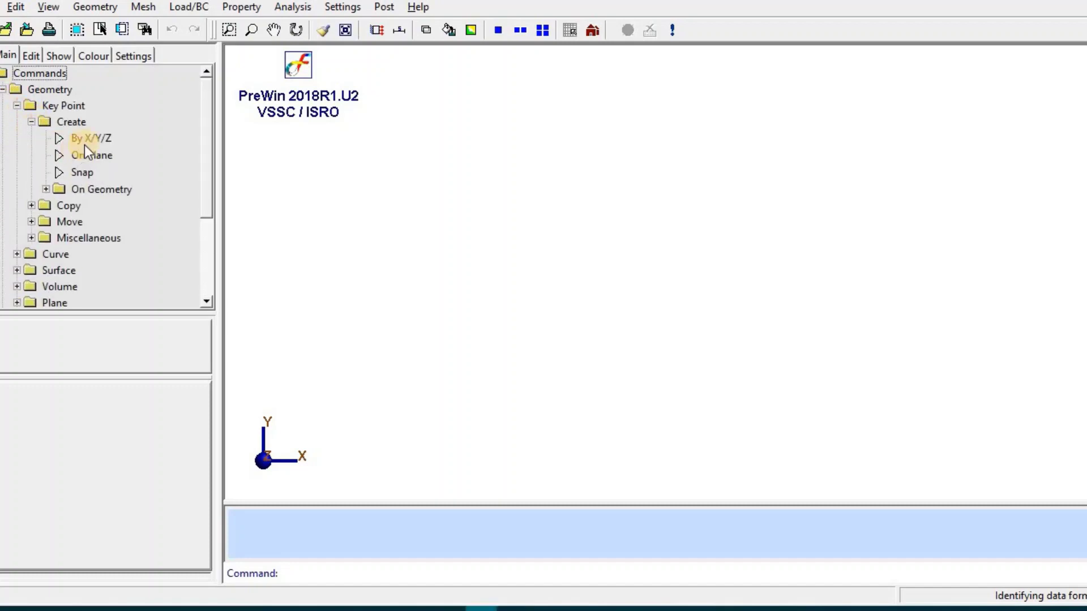
left_click(88, 138)
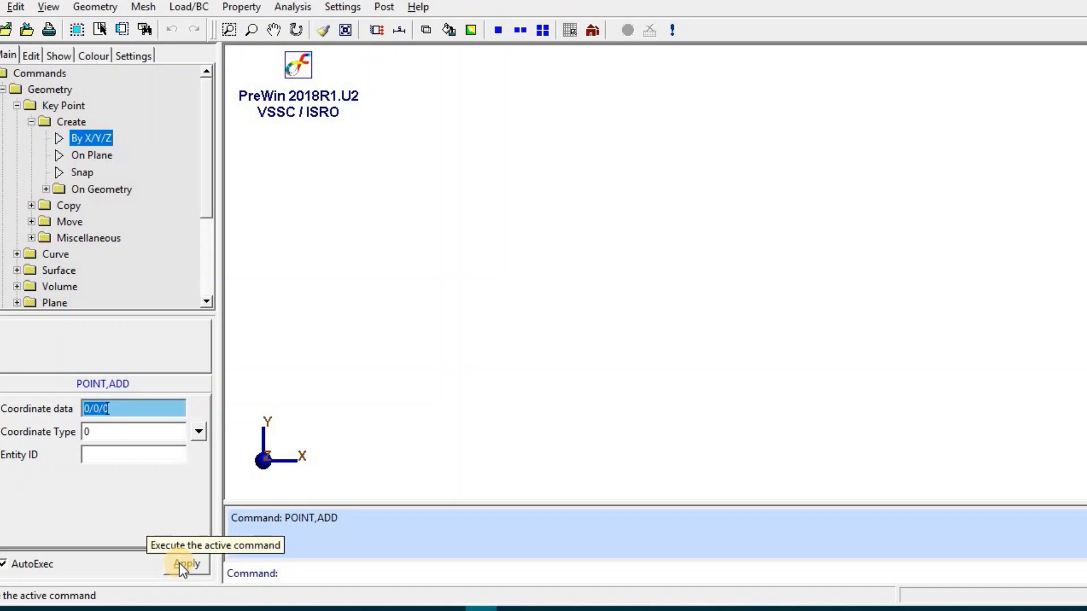
left_click(179, 562)
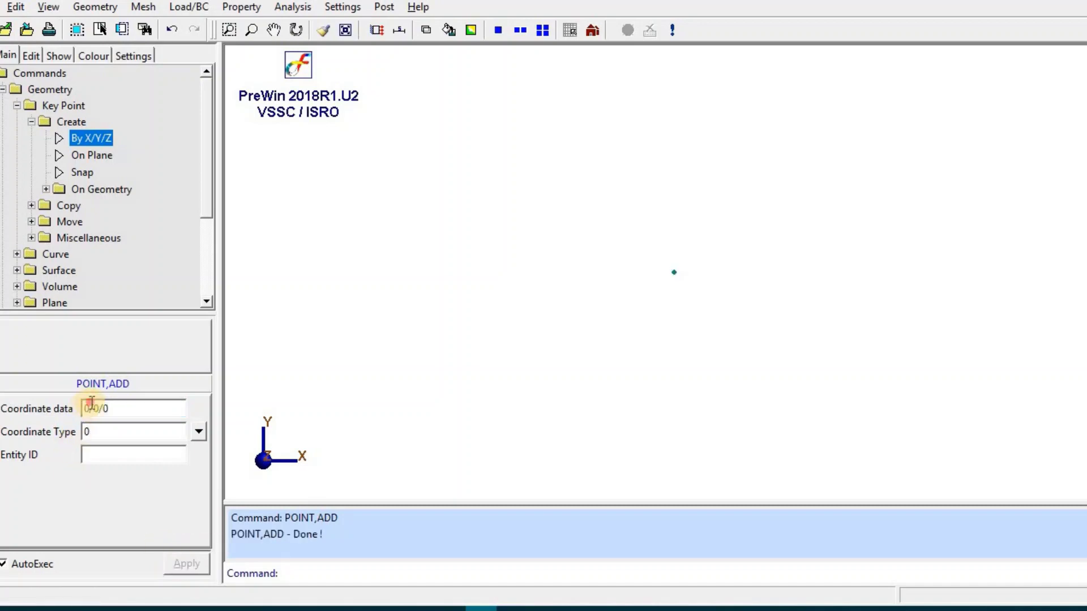
- Create a second key point at coordinates 100/100/0
type("100/")
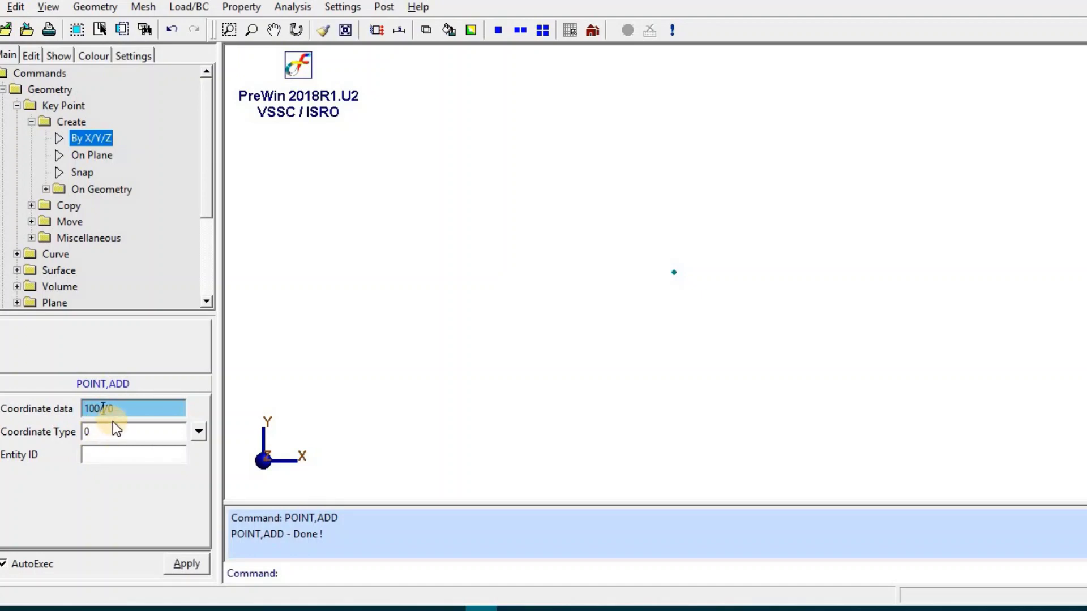
type("100")
left_click(186, 564)
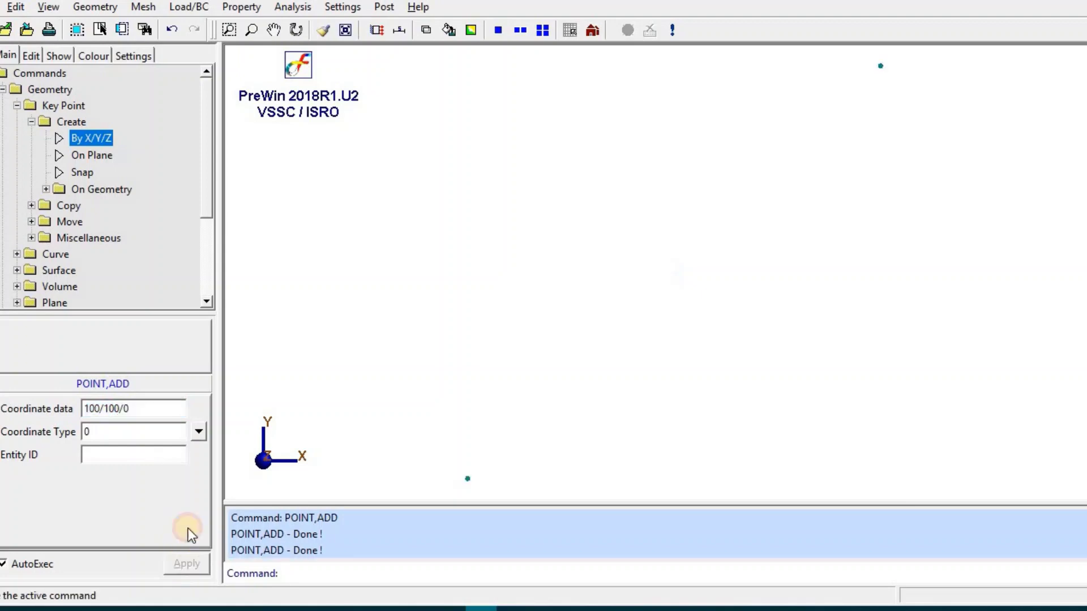
left_click(32, 122)
left_click(18, 106)
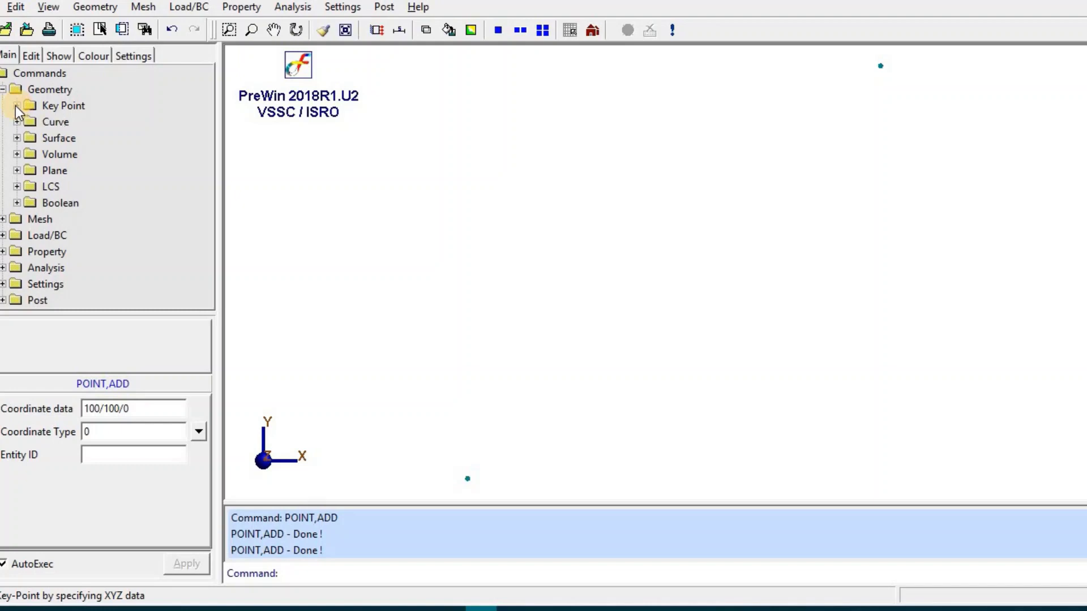
- Create a Rect2P rectangular surface with its corners at the two key points, 0:0:0 and 100:100:0
left_click(17, 139)
left_click(32, 154)
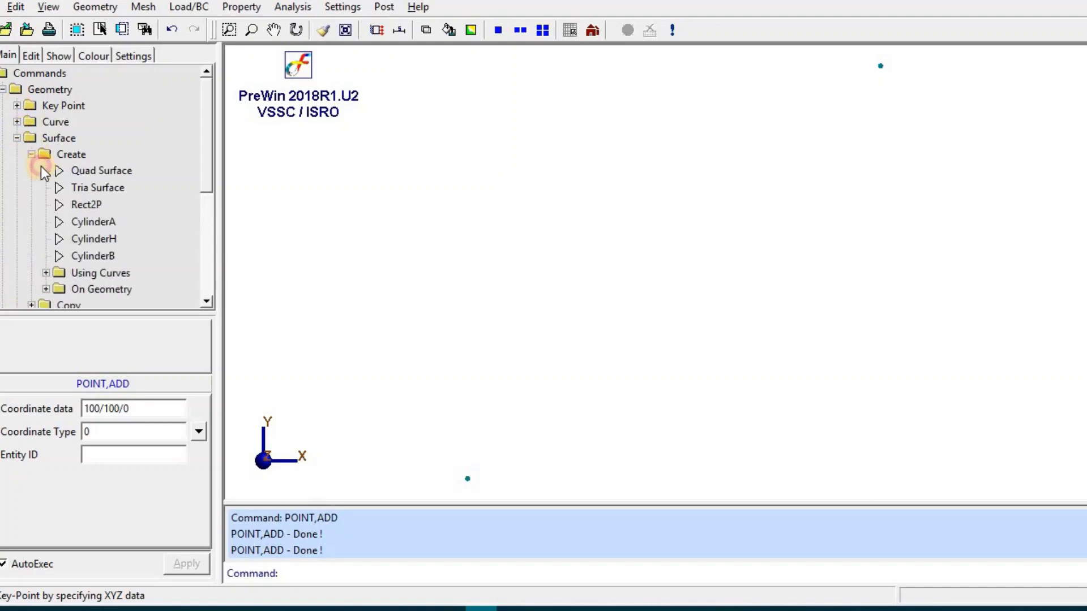
double_click(64, 205)
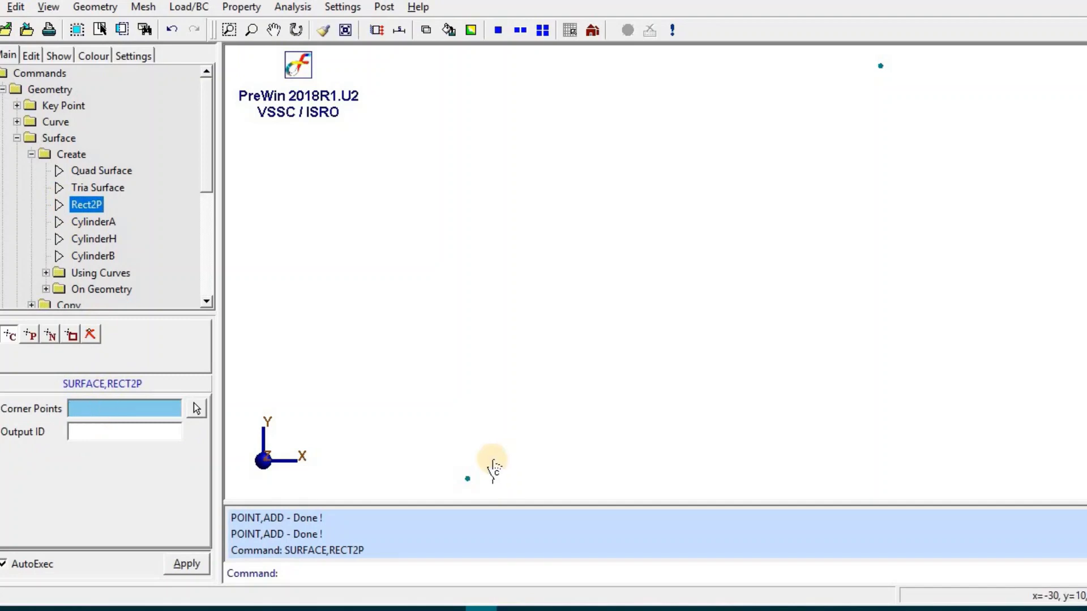
left_click(466, 479)
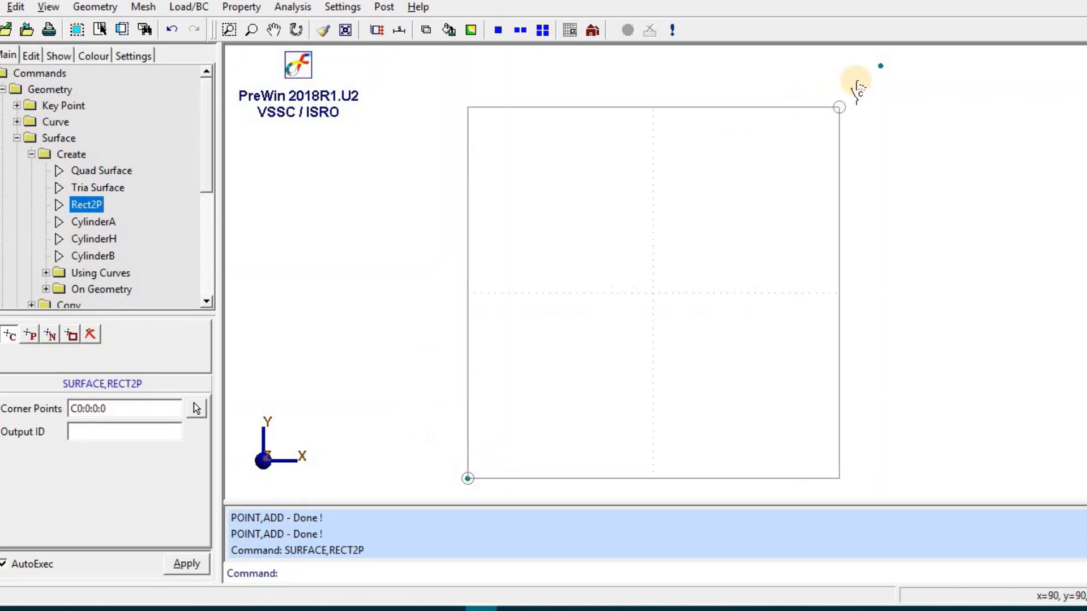
left_click(880, 66)
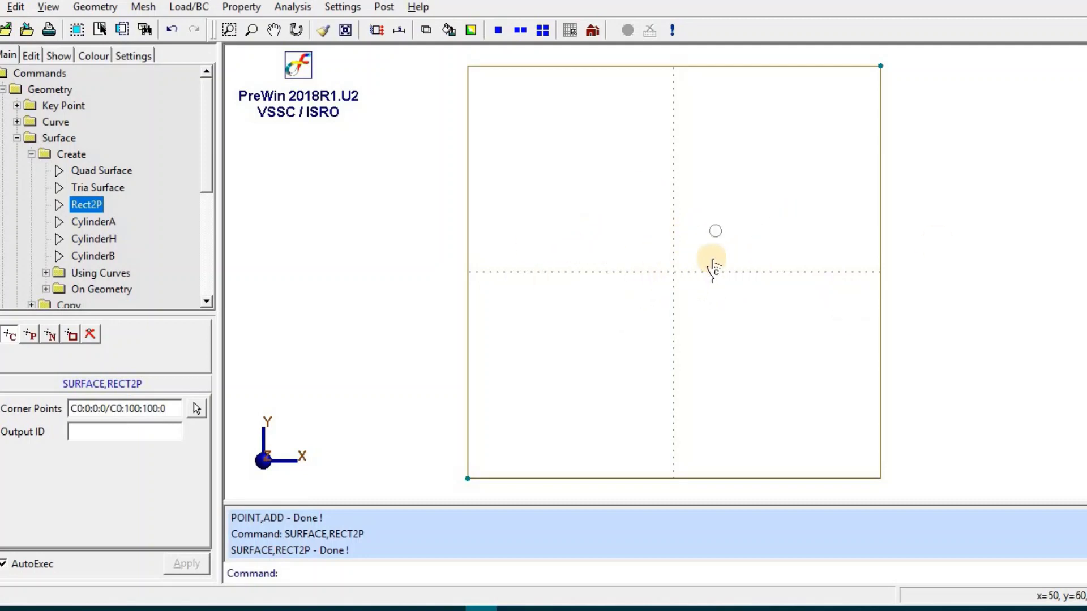
left_click(30, 154)
left_click(17, 138)
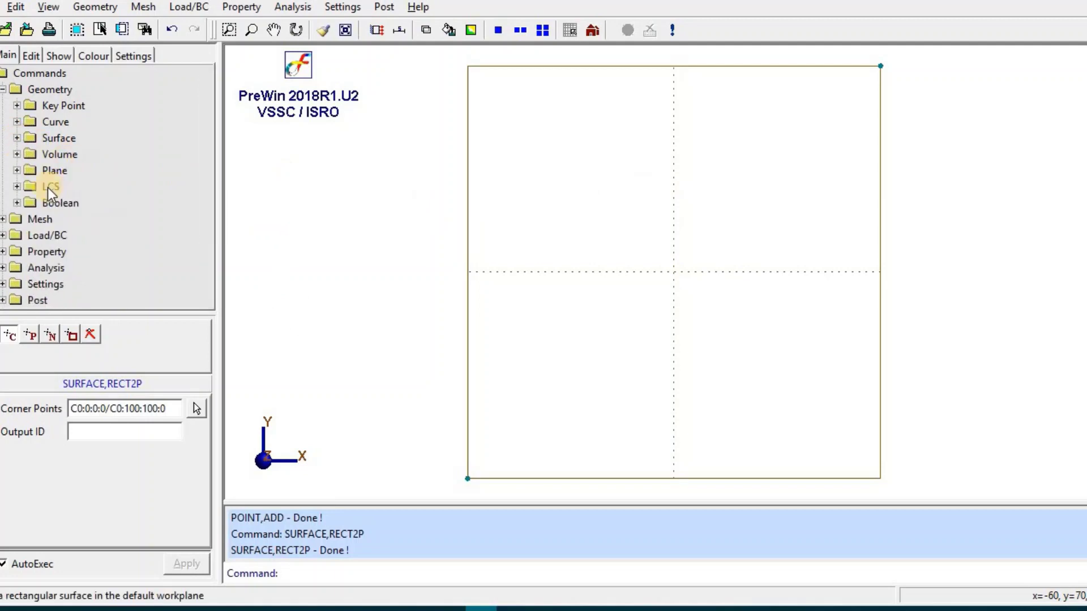
- Cut a circular opening of radius 35.68 in the square surface, centred at 50:50:0
double_click(8, 135)
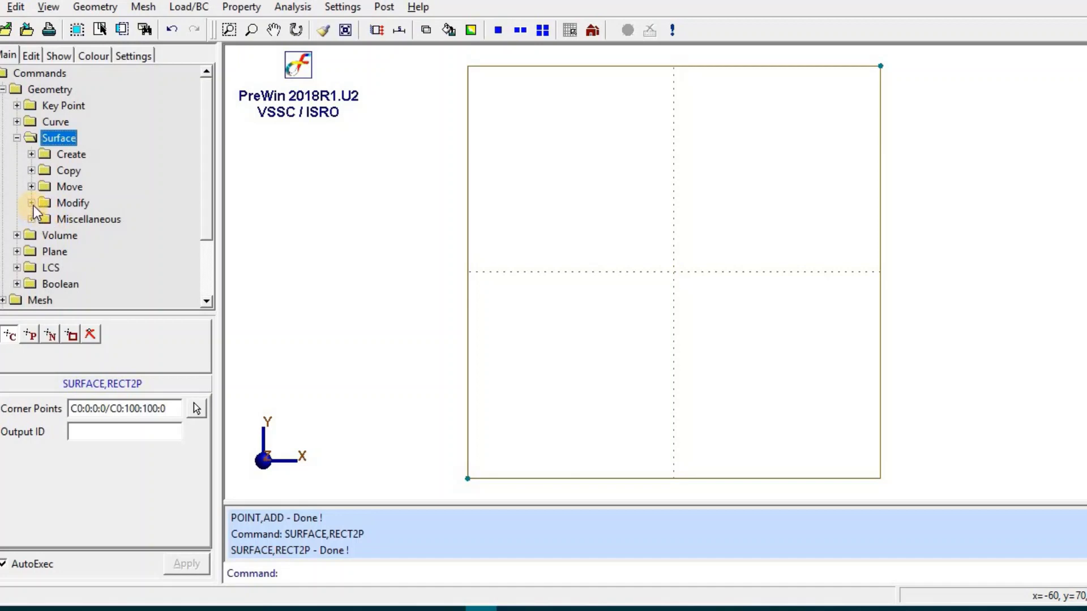
left_click(32, 204)
left_click_drag(207, 172, 209, 205)
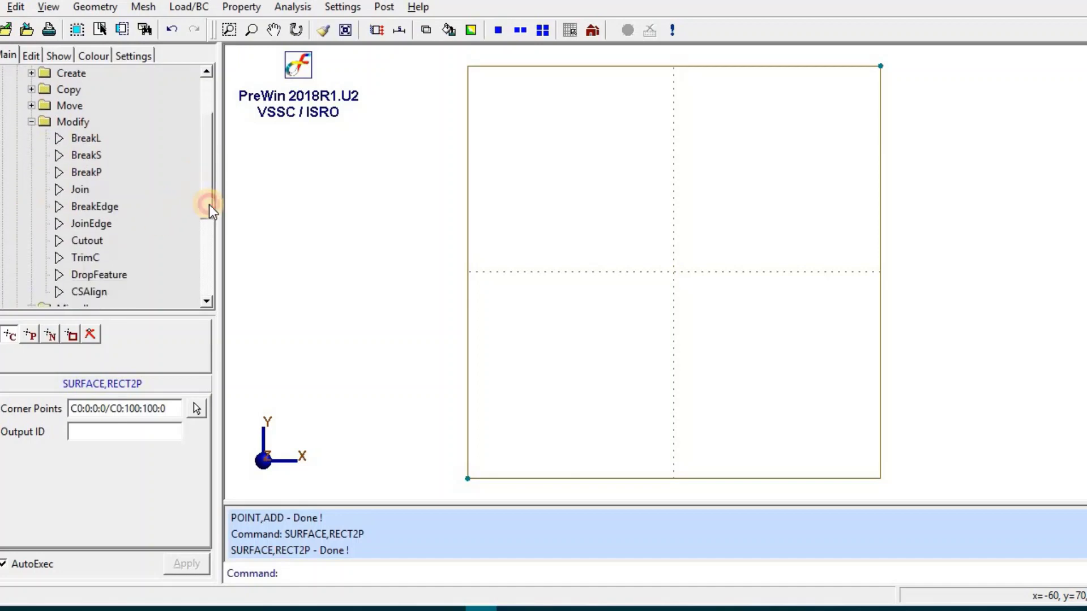
left_click(93, 234)
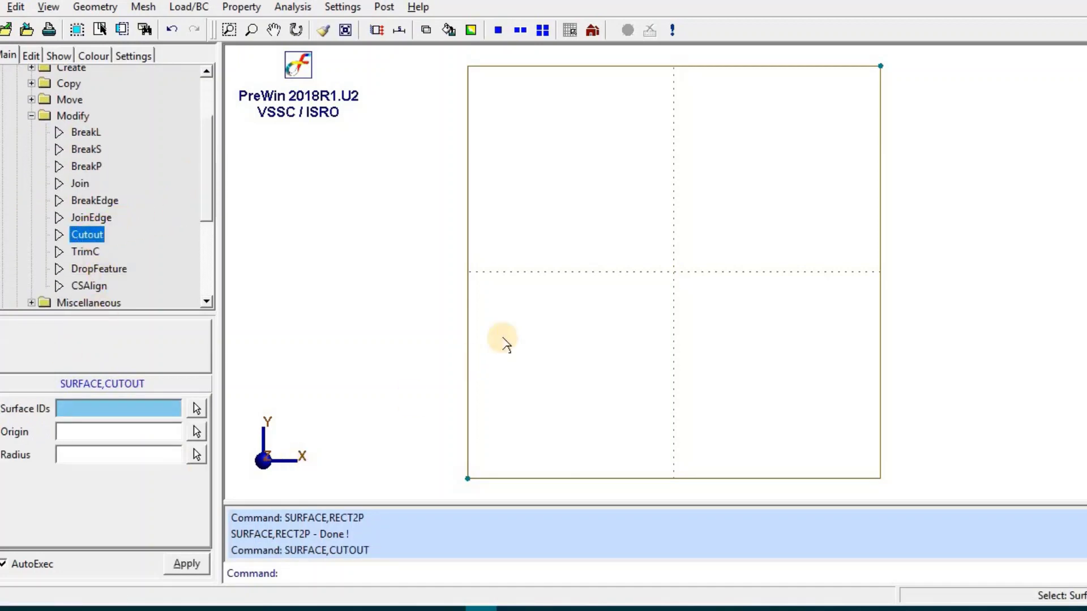
left_click(468, 254)
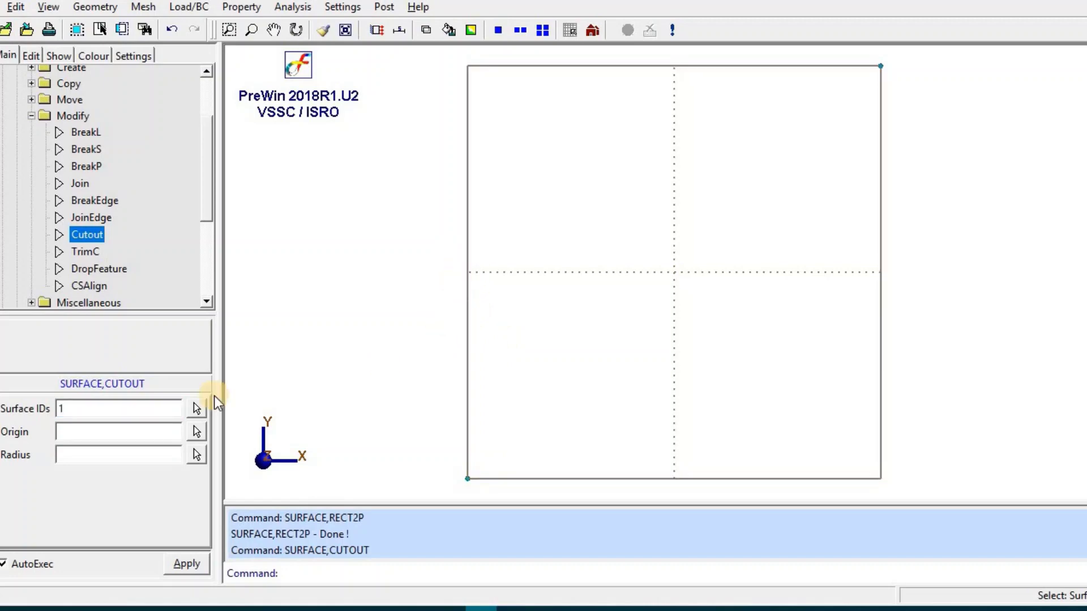
left_click(129, 430)
left_click(692, 285)
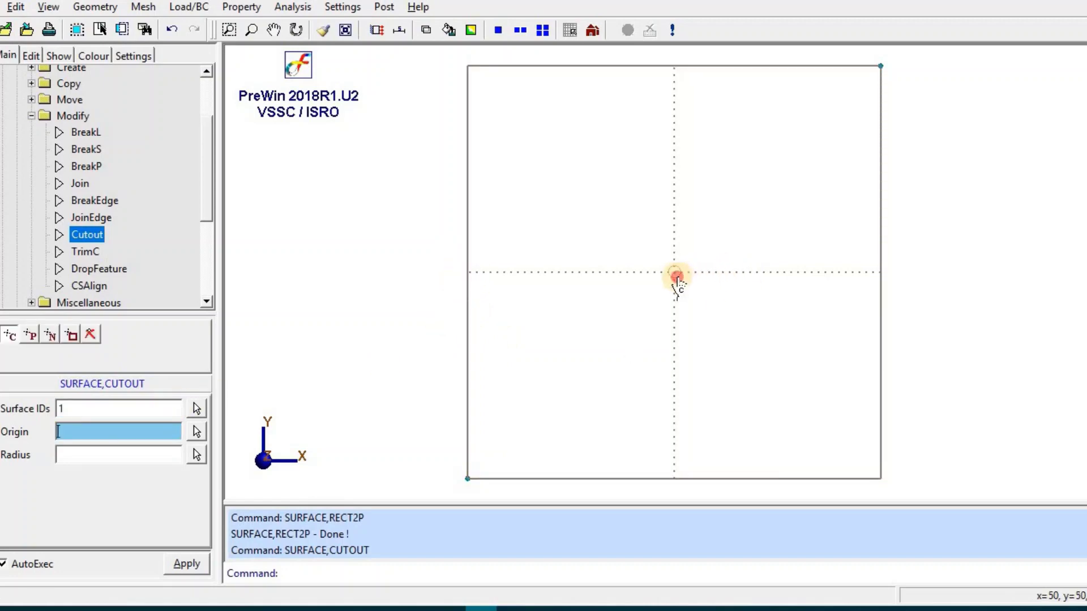
left_click(165, 451)
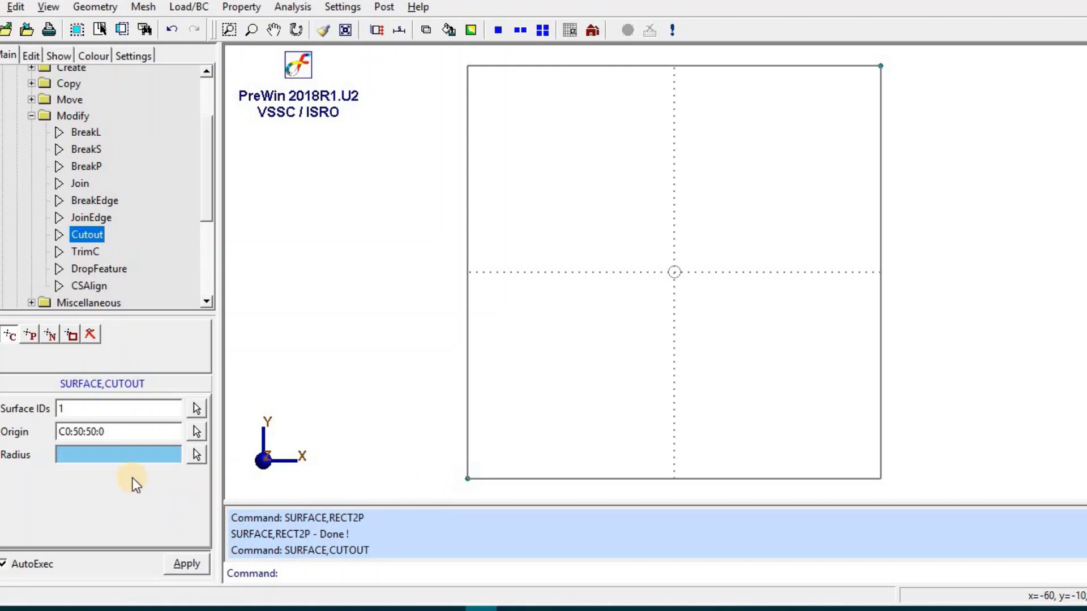
type("35.68")
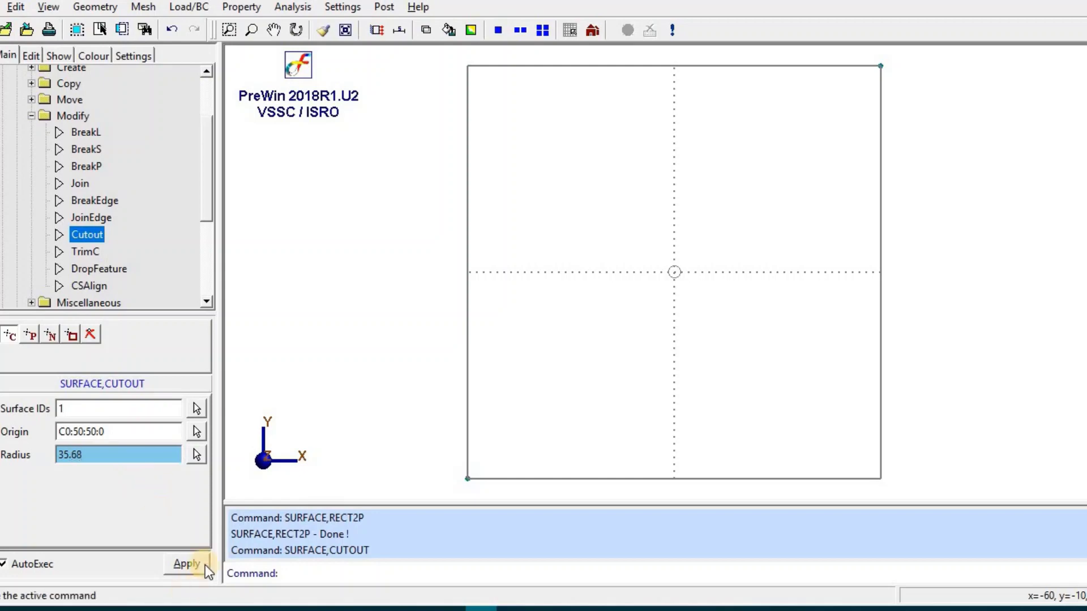
left_click(187, 564)
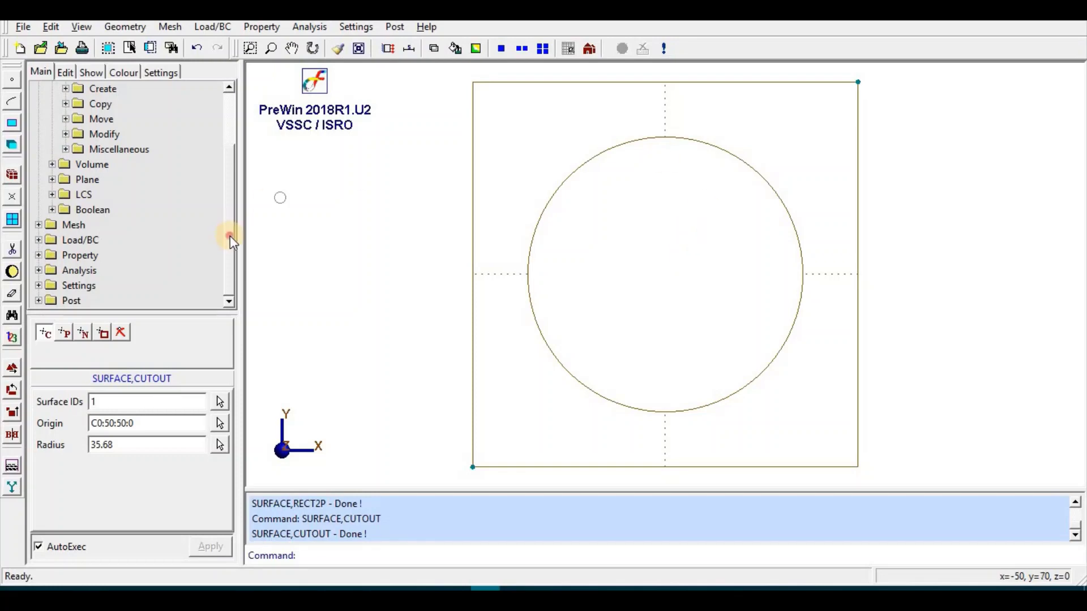
left_click_drag(230, 235, 228, 173)
left_click(52, 149)
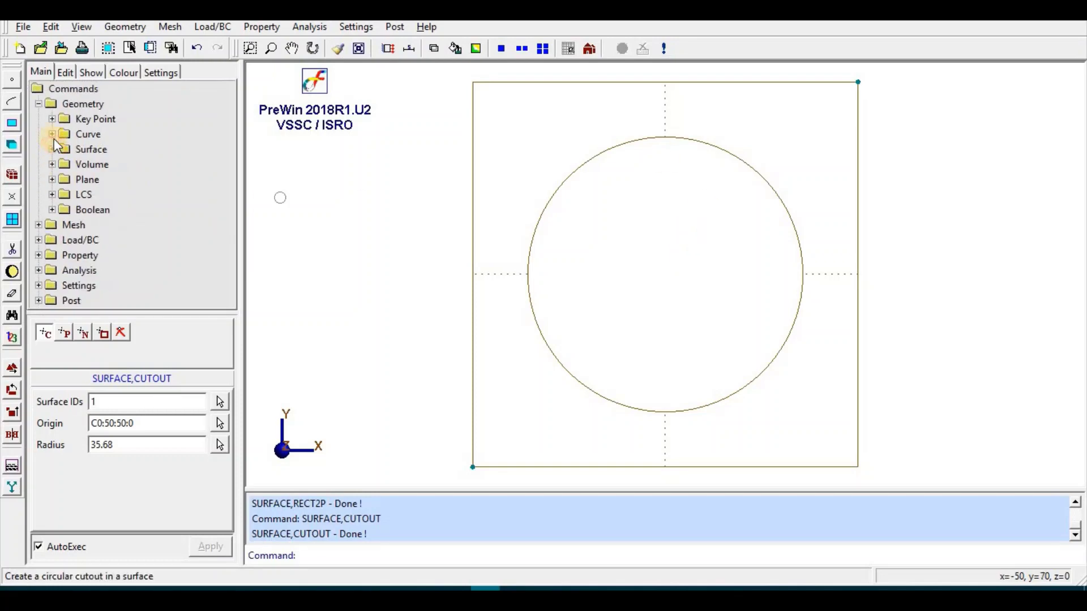
- Create a circle curve of radius 35.68 centred at 50:50:0, along the edge of the cutout
left_click(52, 134)
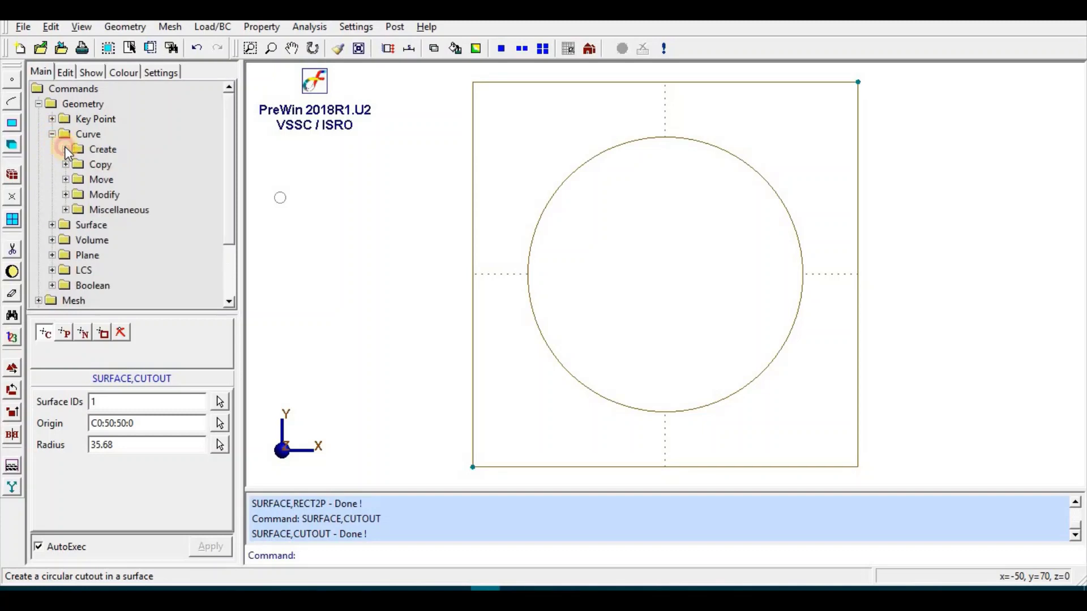
left_click(65, 149)
double_click(115, 182)
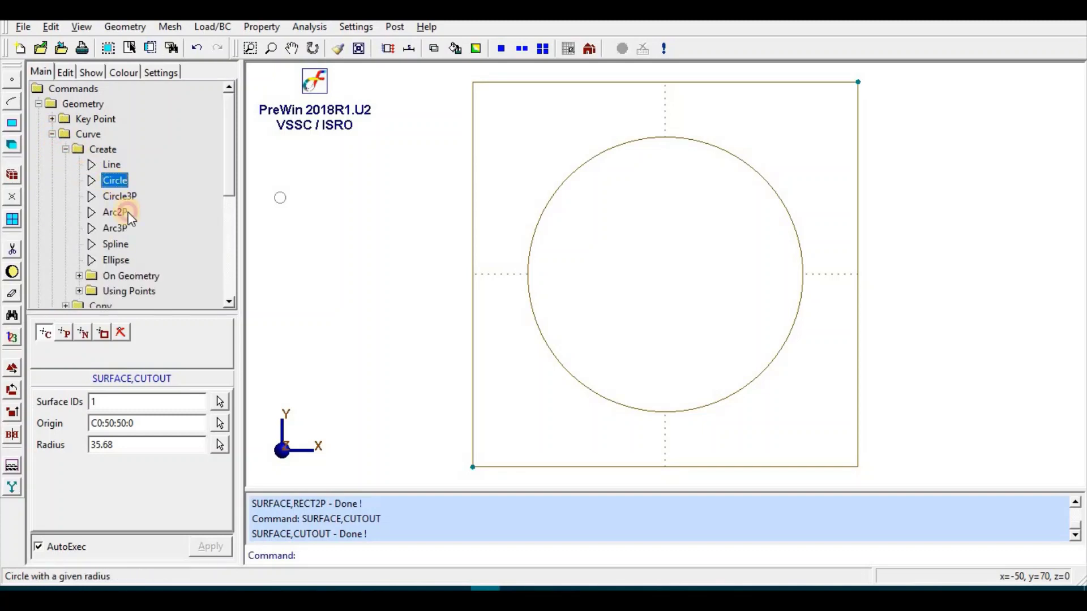
left_click(672, 277)
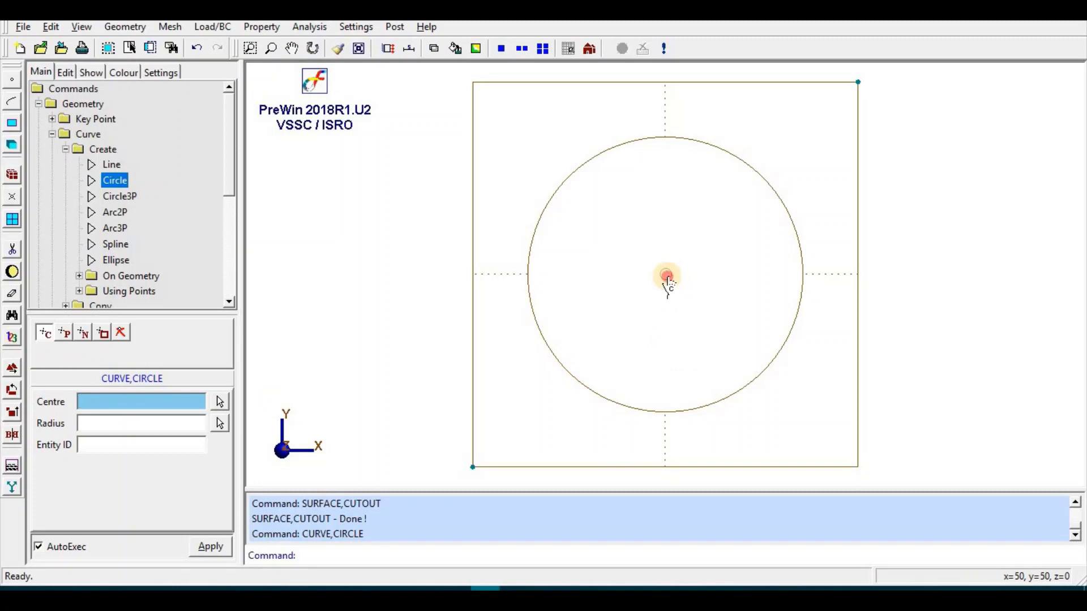
left_click(144, 423)
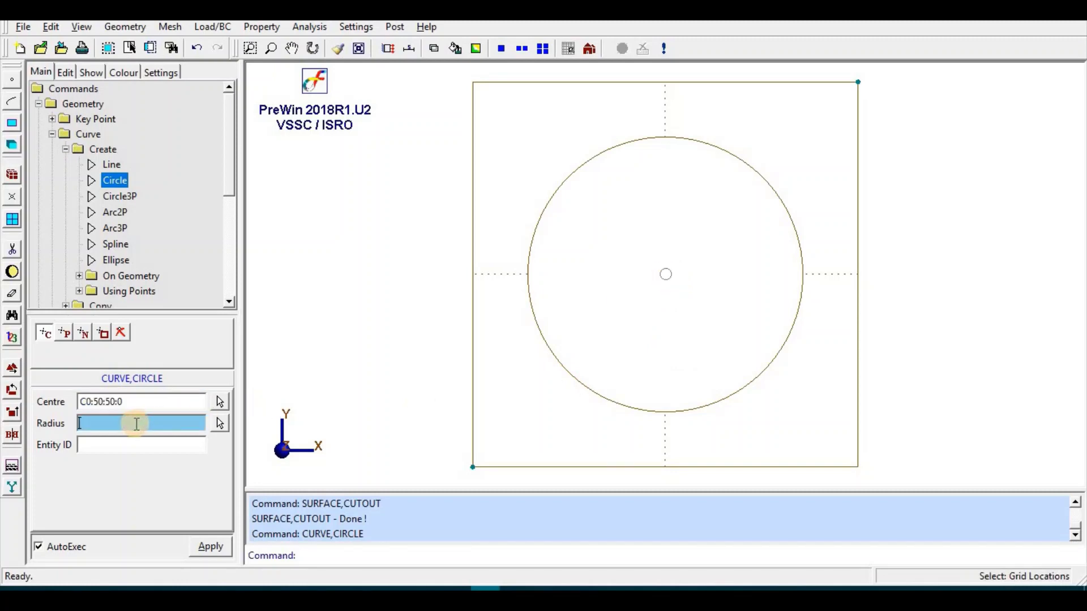
type("35.68")
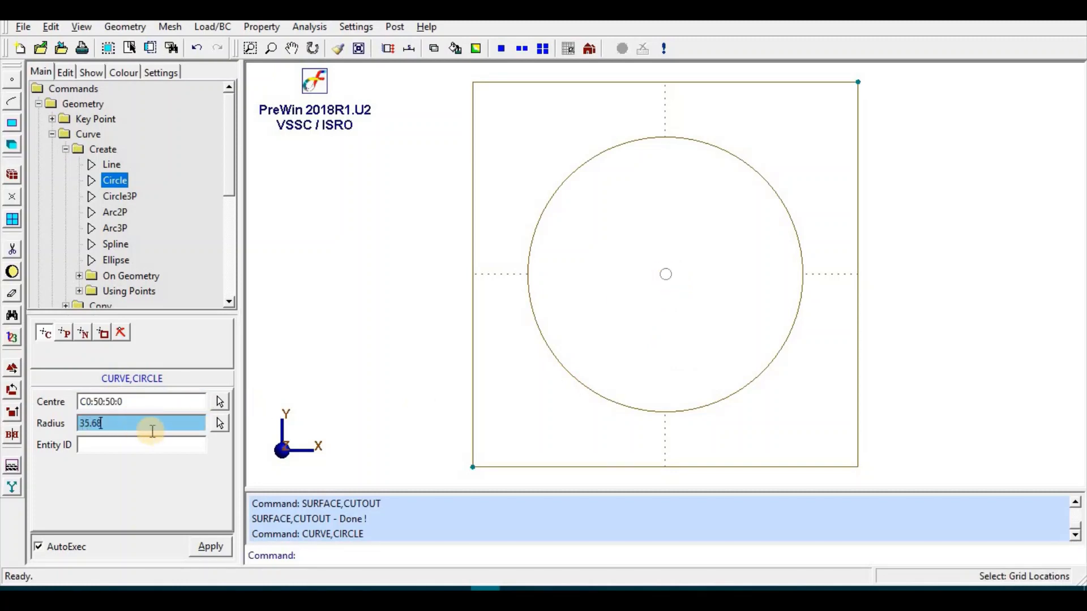
left_click(210, 546)
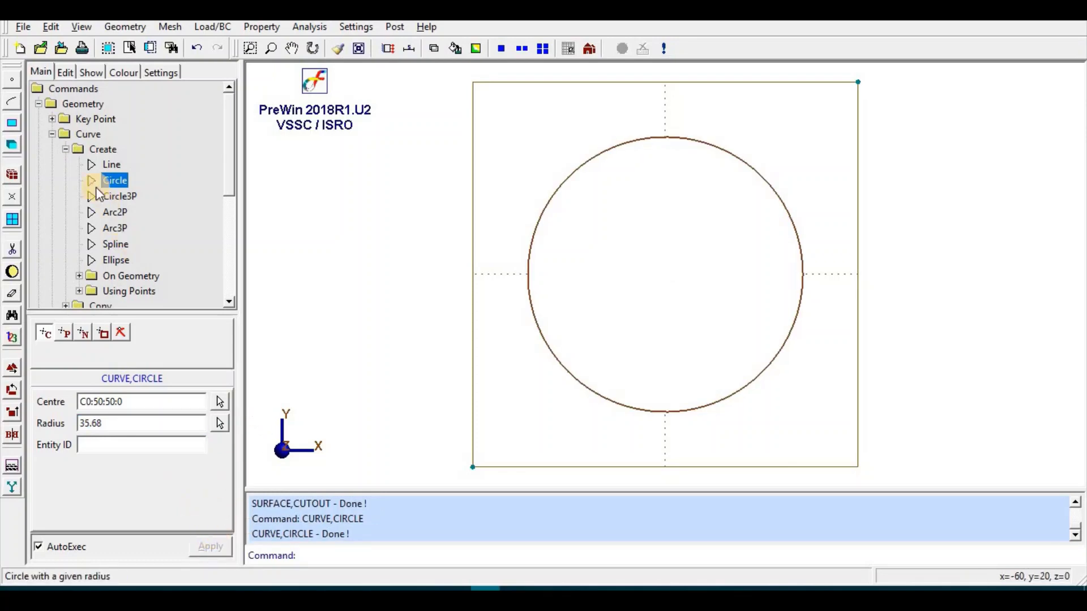
left_click(66, 149)
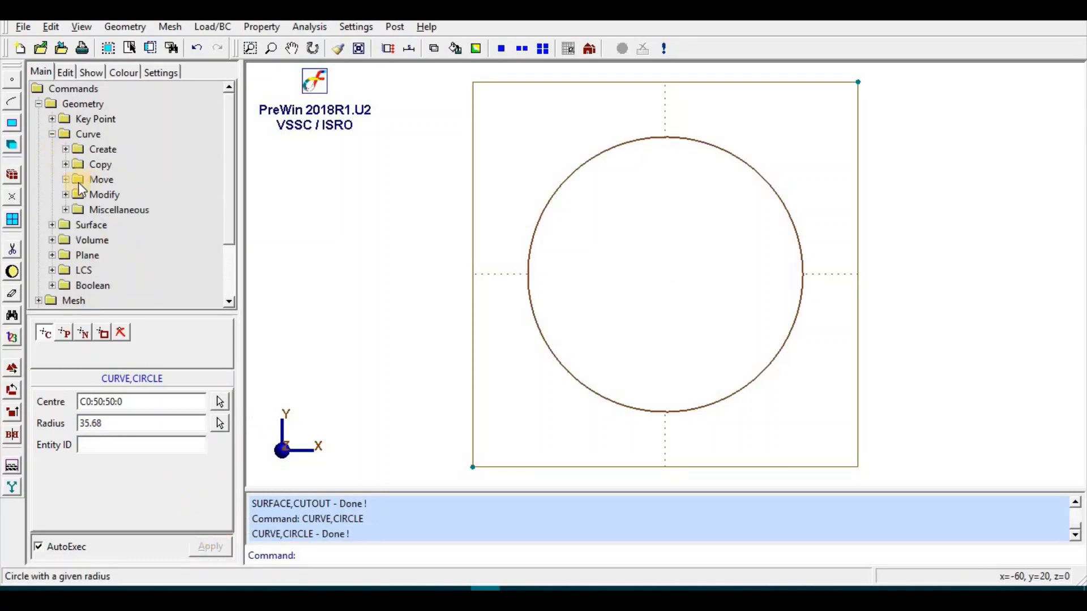
left_click(52, 134)
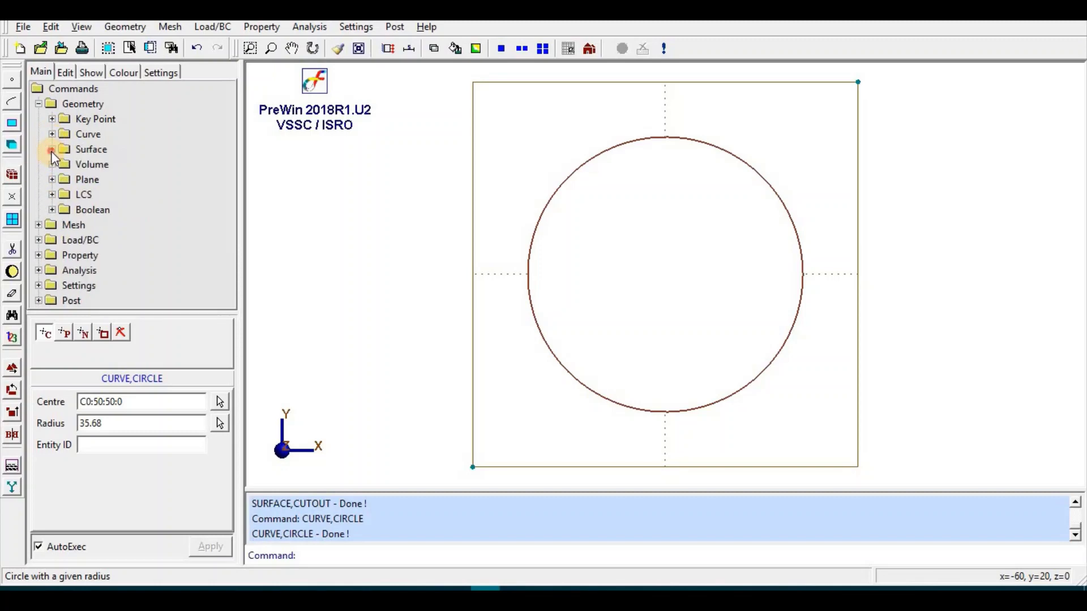
- Create a bounded surface from the circle curve to fill the circular cutout
left_click(52, 149)
left_click(65, 164)
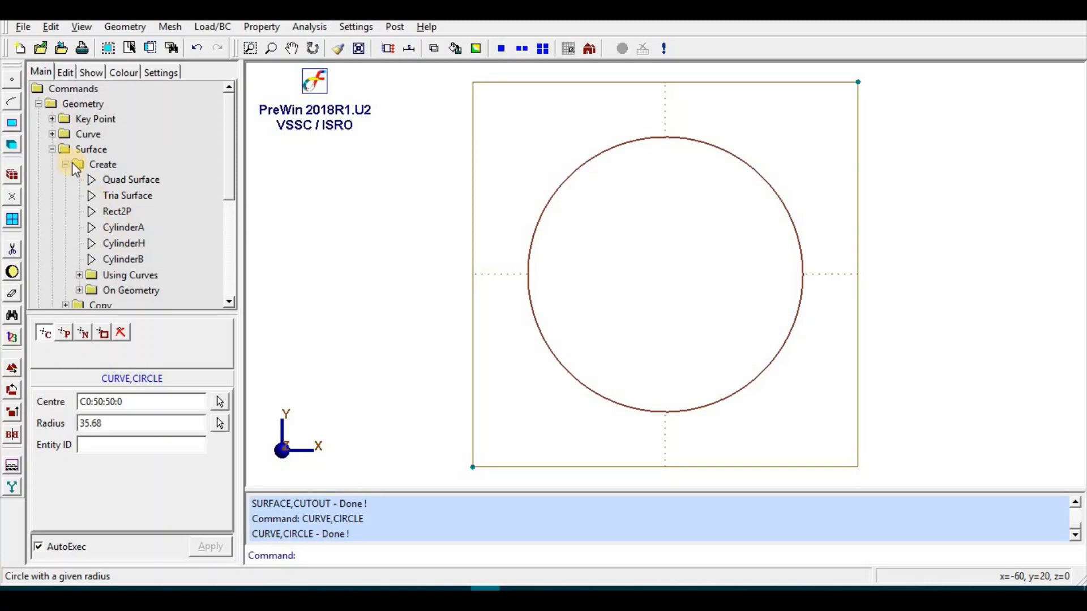
left_click_drag(219, 177, 226, 202)
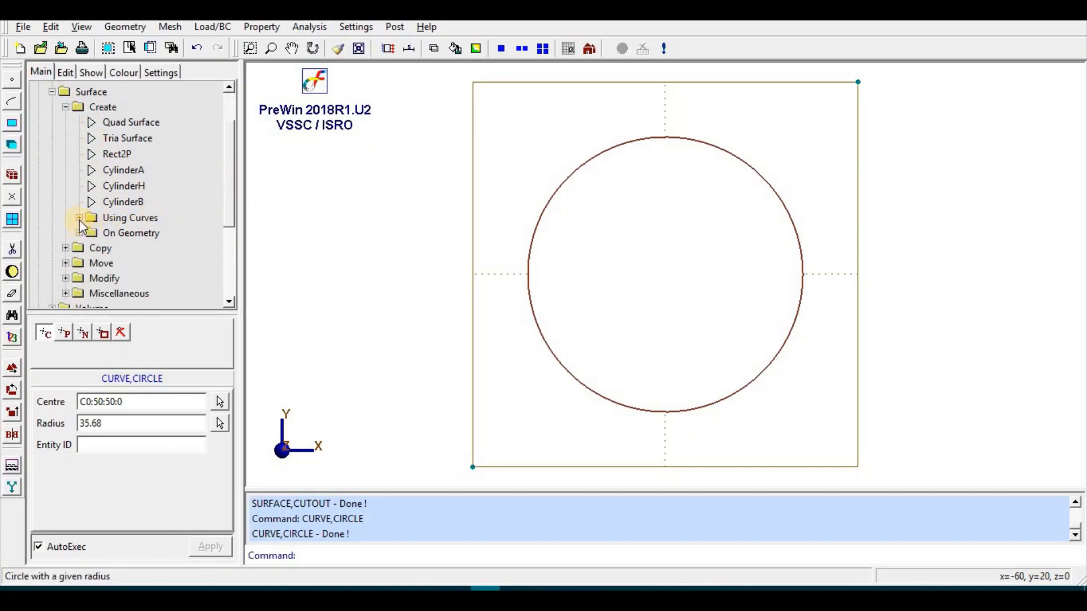
left_click(79, 219)
left_click(142, 251)
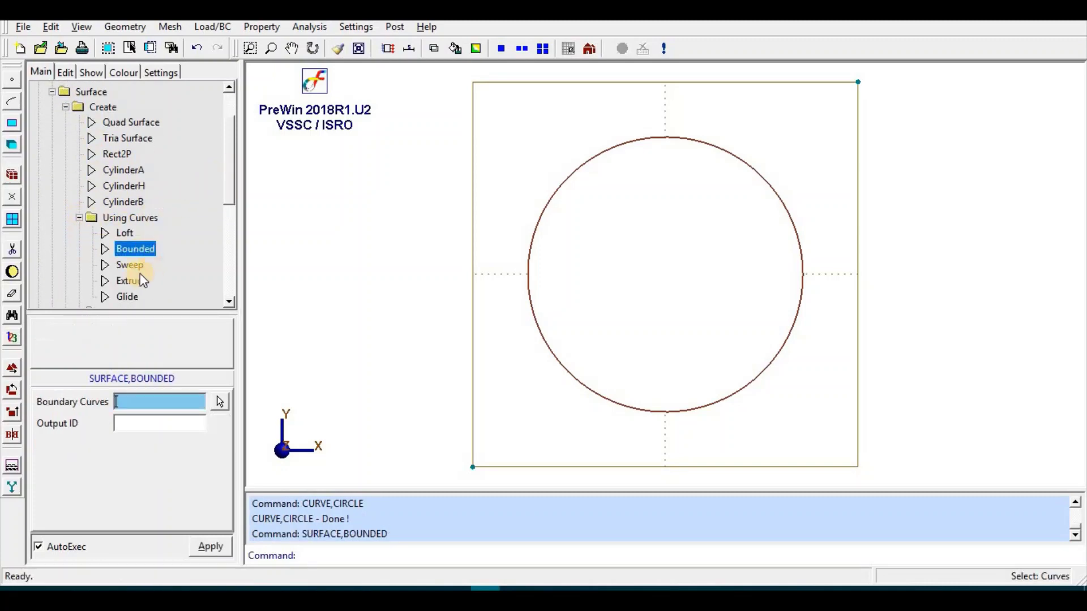
left_click(632, 411)
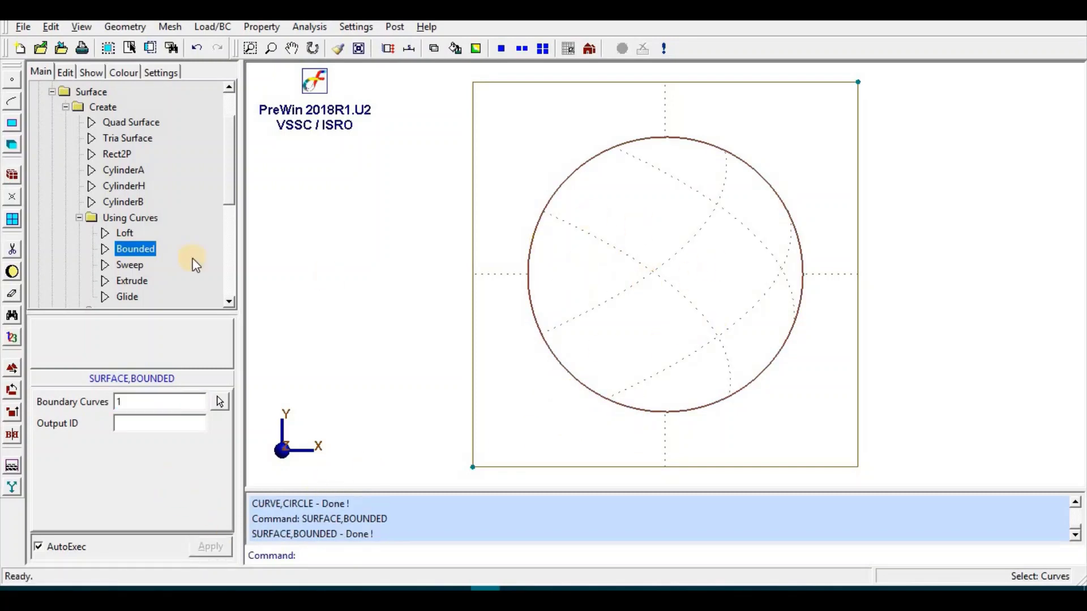
left_click(80, 219)
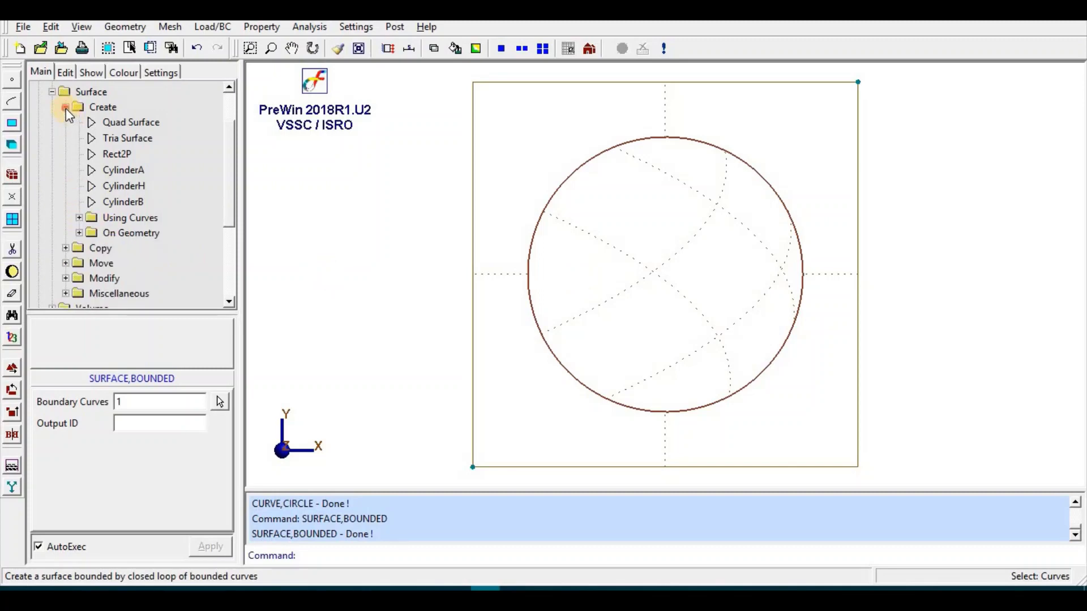
left_click(66, 108)
left_click(53, 98)
left_click(38, 104)
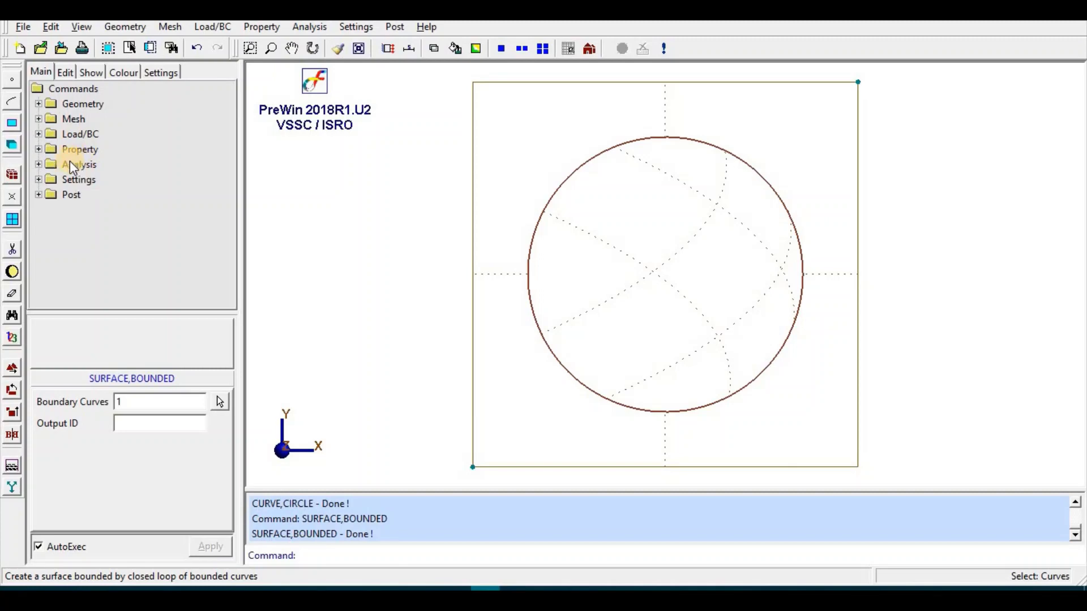
- Generate a 4-node QUAD mesh on the square and circular surfaces with an initial size of 5
left_click(38, 119)
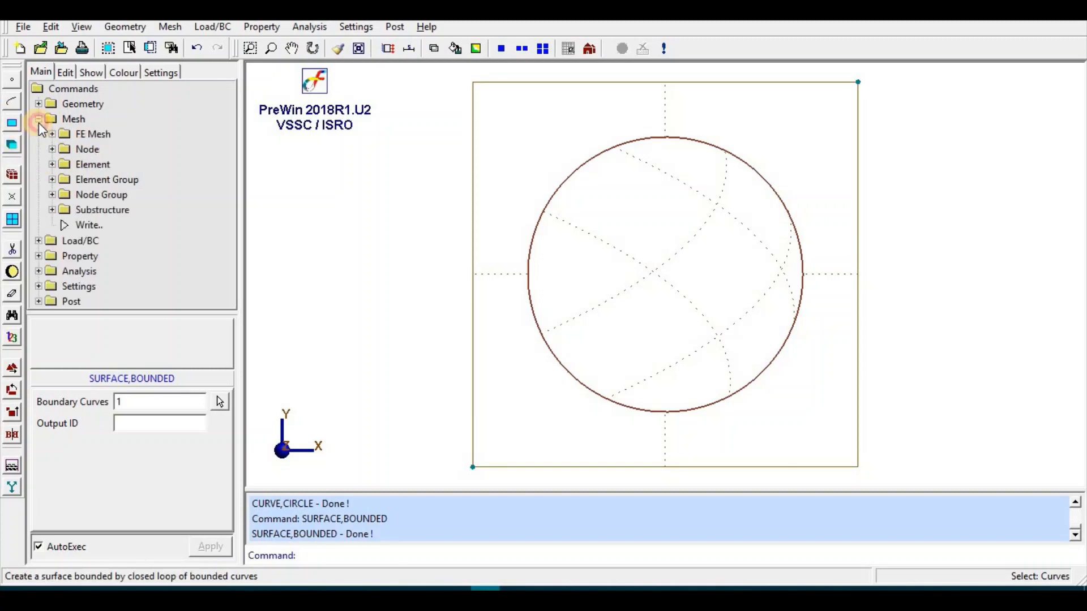
left_click(51, 134)
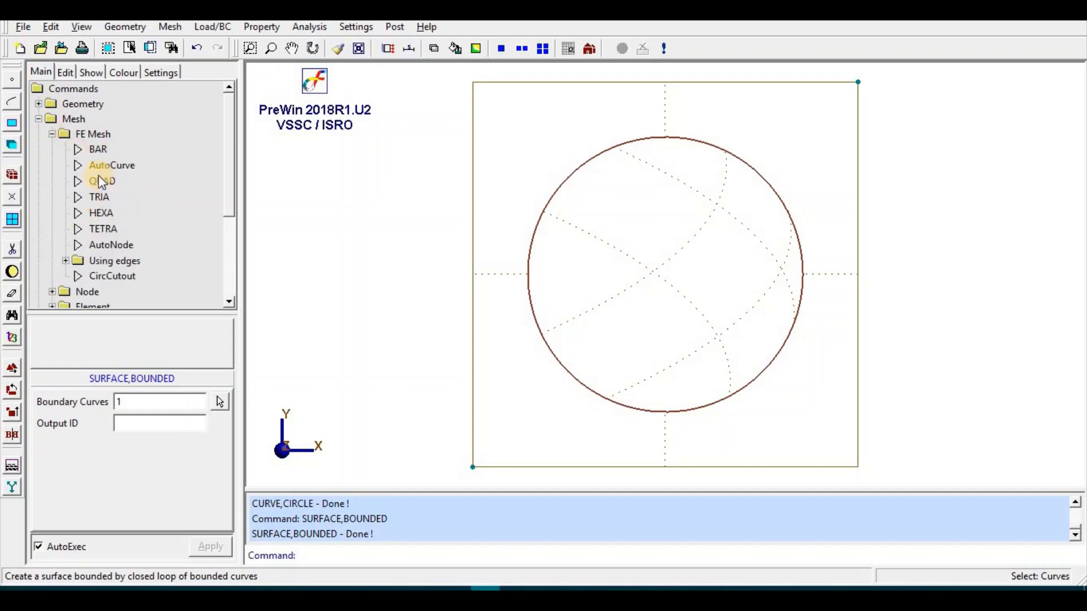
left_click(99, 182)
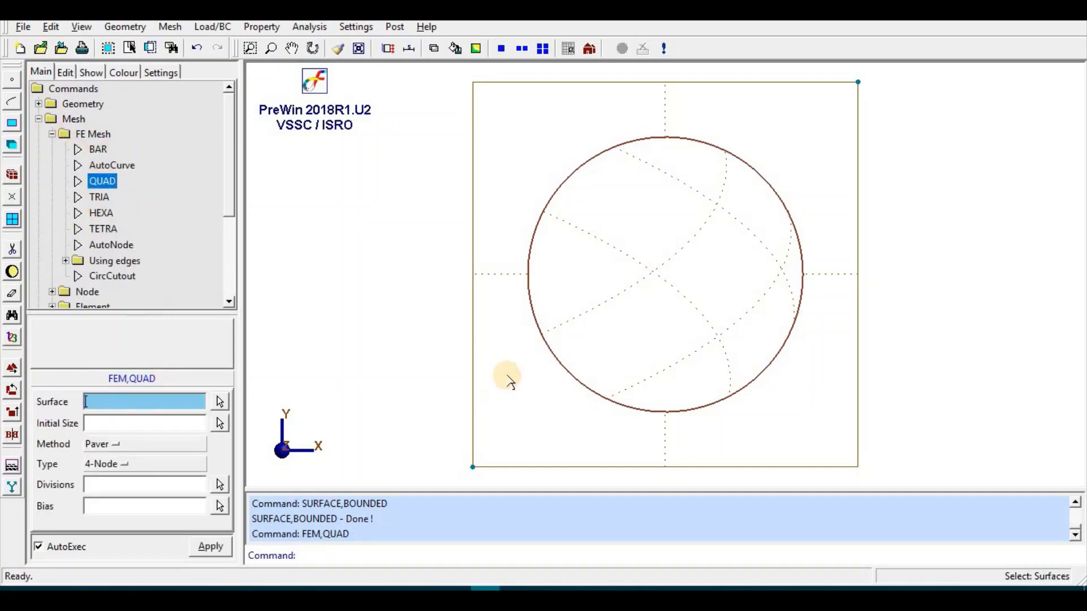
left_click(474, 393)
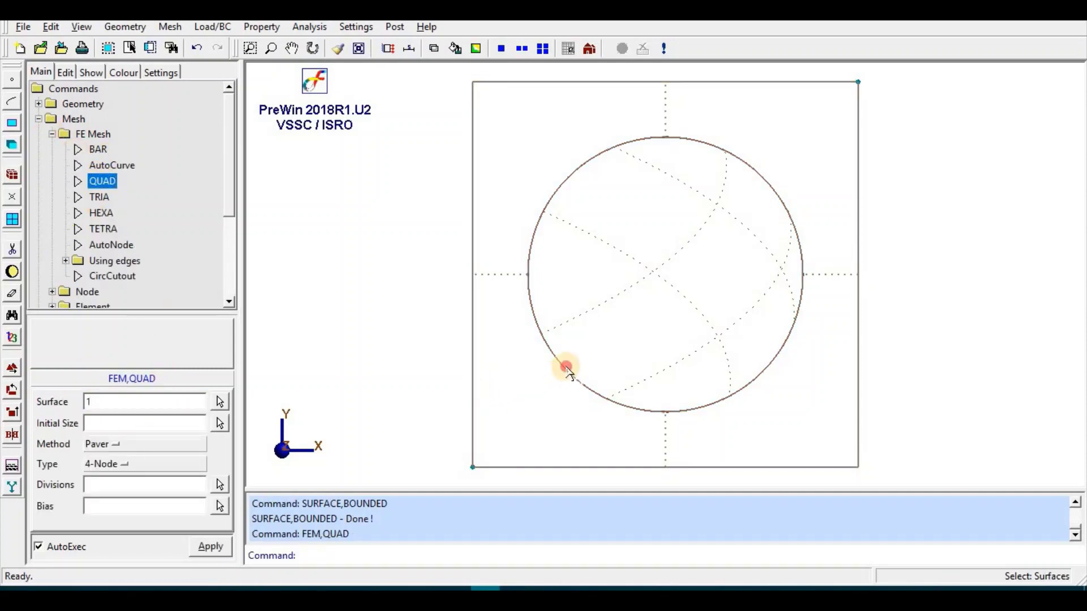
left_click(133, 424)
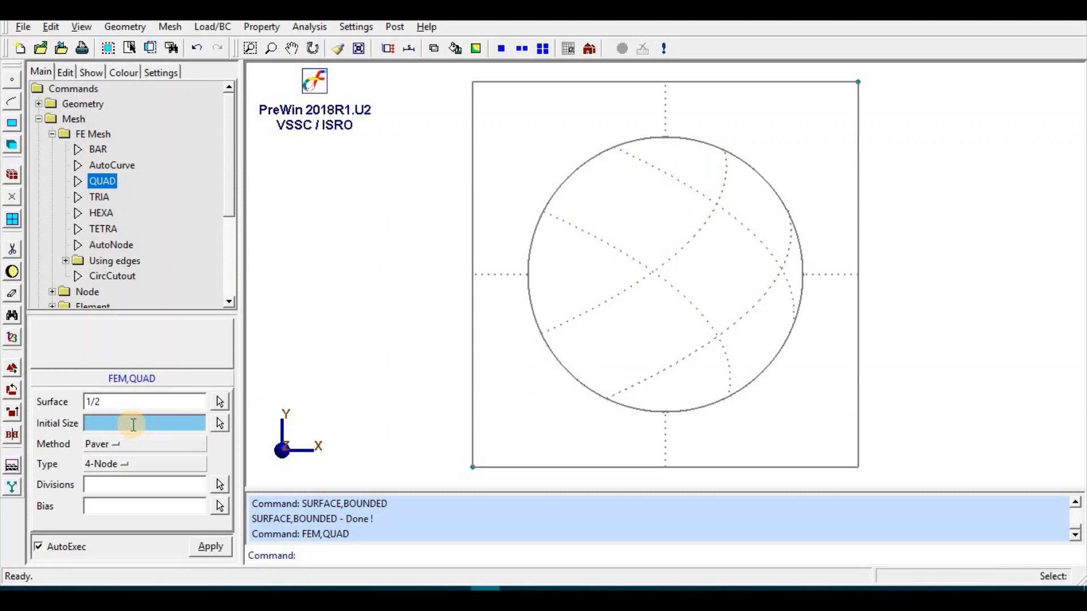
type("5")
left_click(221, 548)
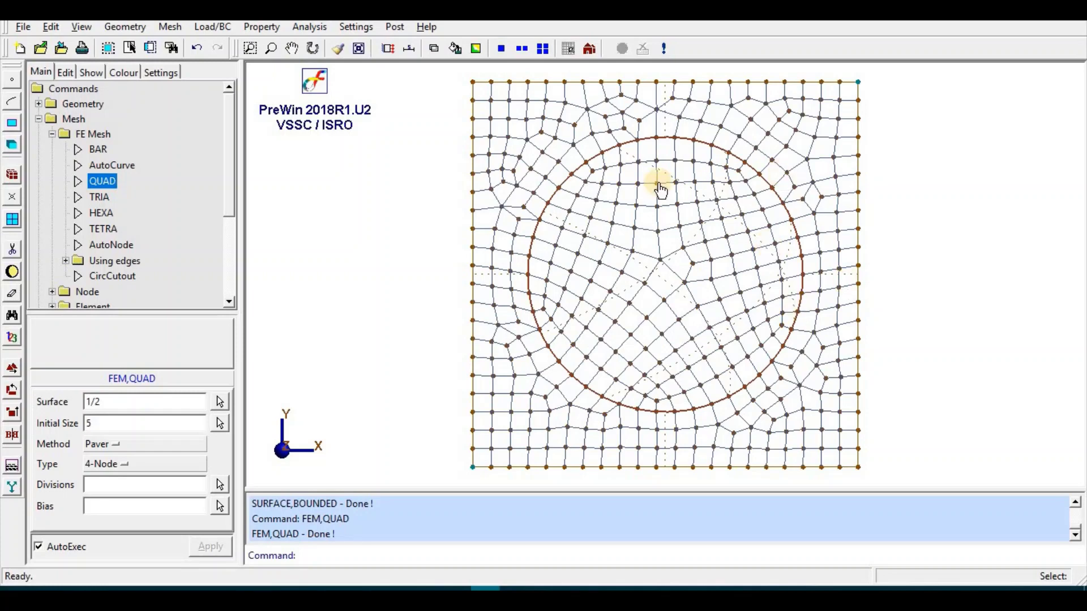
left_click(52, 133)
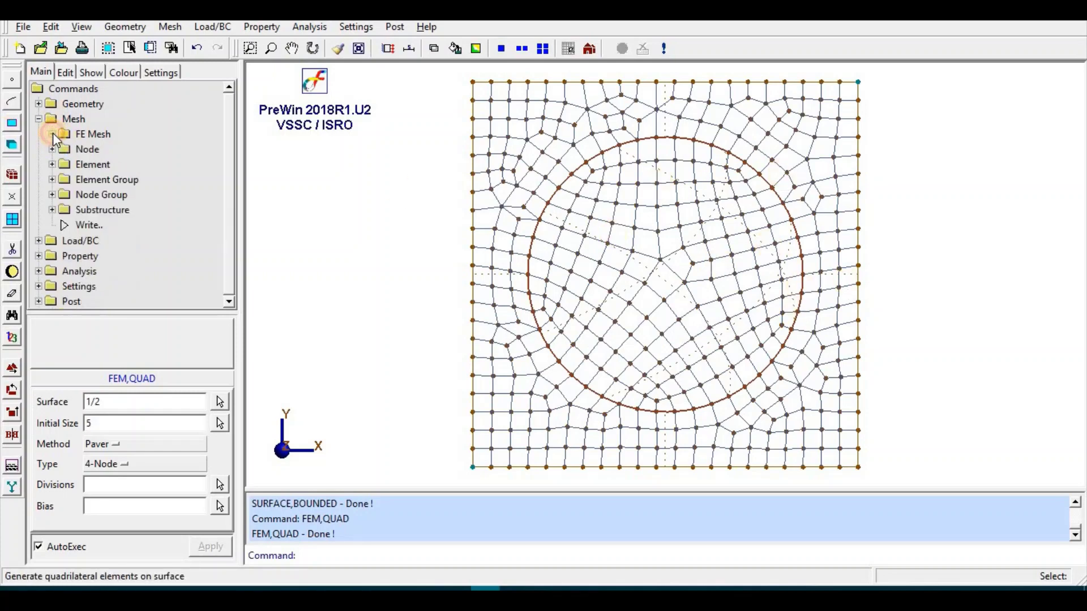
left_click(42, 119)
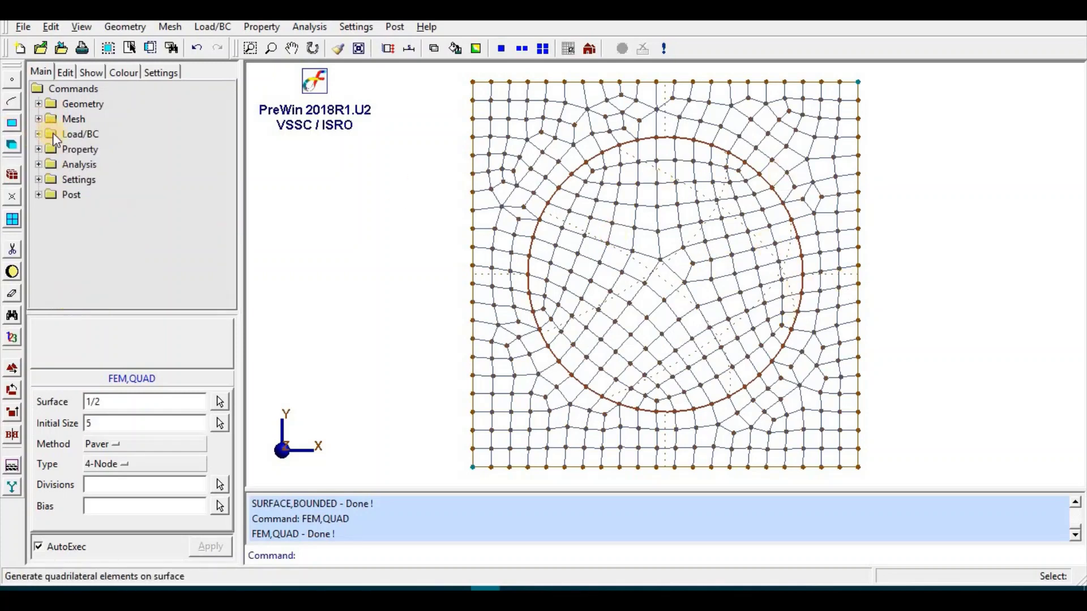
- Add a displacement boundary condition to the nodes along the square's left edge, fixing Ux, Uy, Uz, Rx, Ry and Rz at 0
left_click(38, 134)
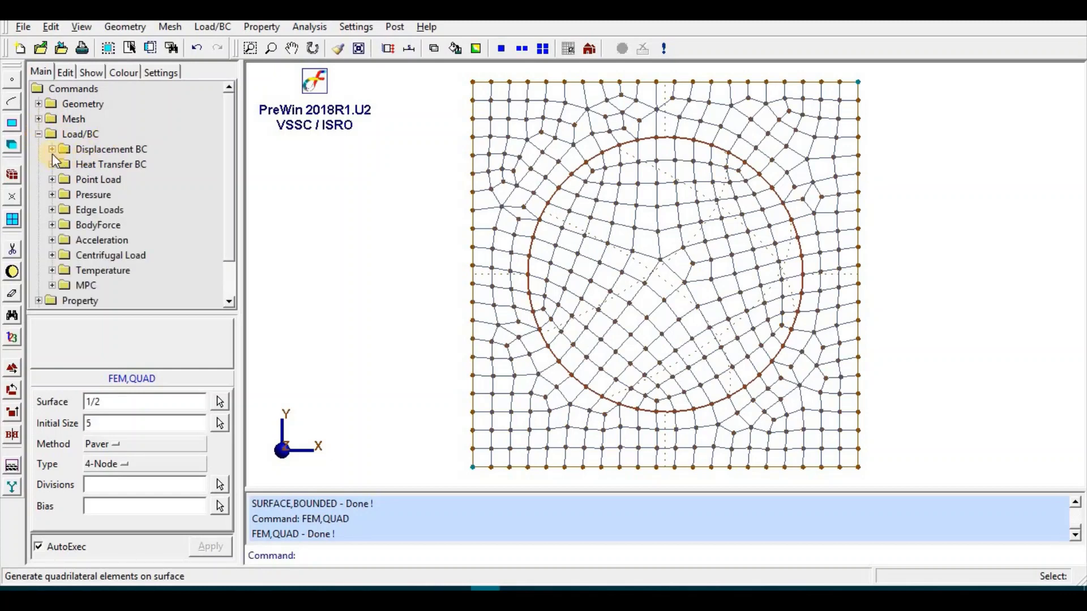
left_click(51, 149)
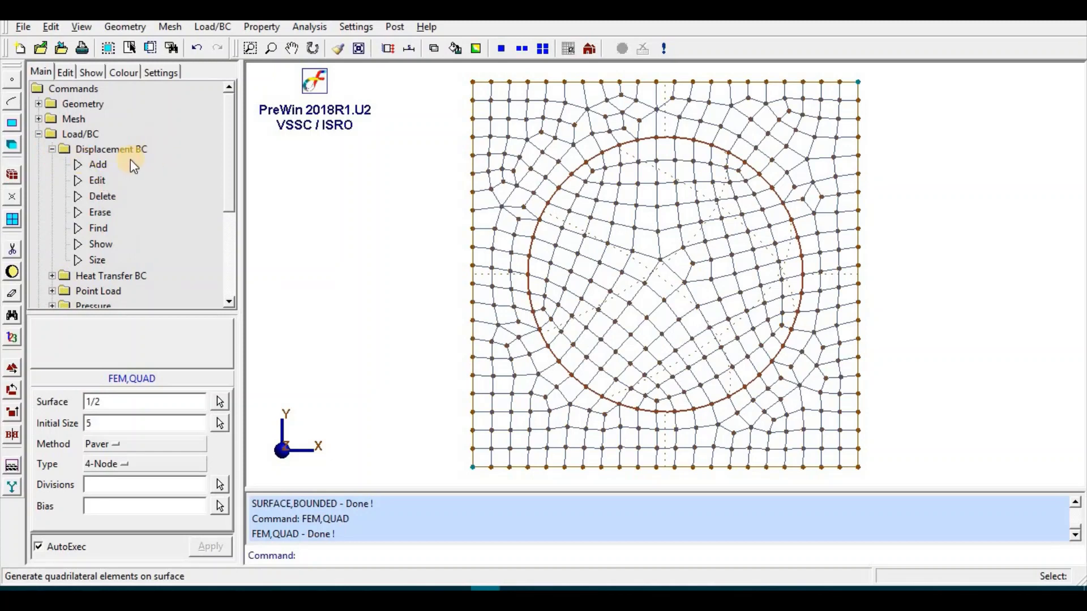
left_click(94, 165)
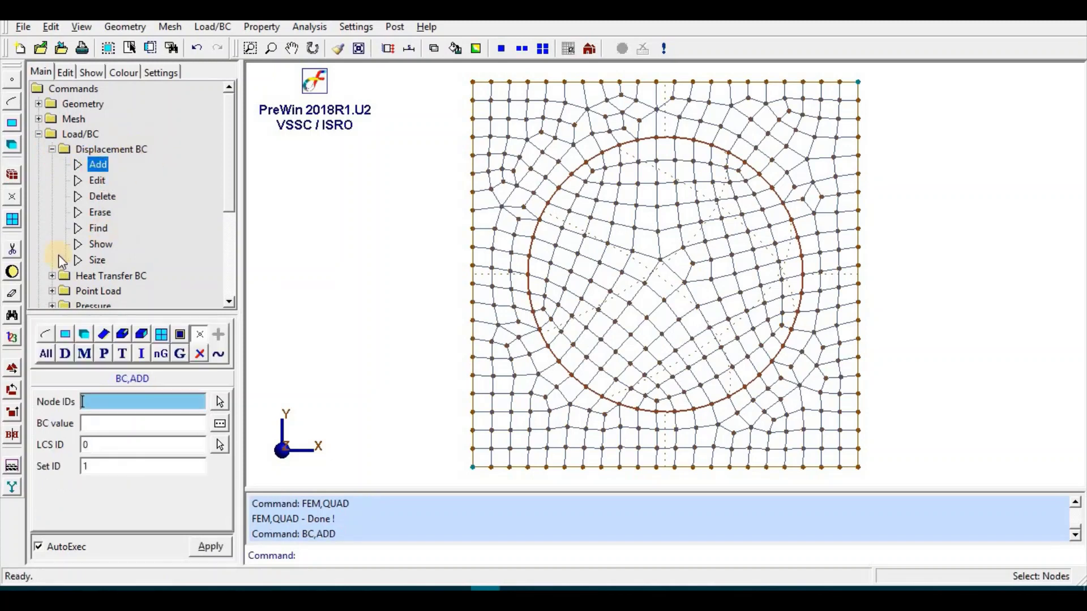
left_click(503, 190)
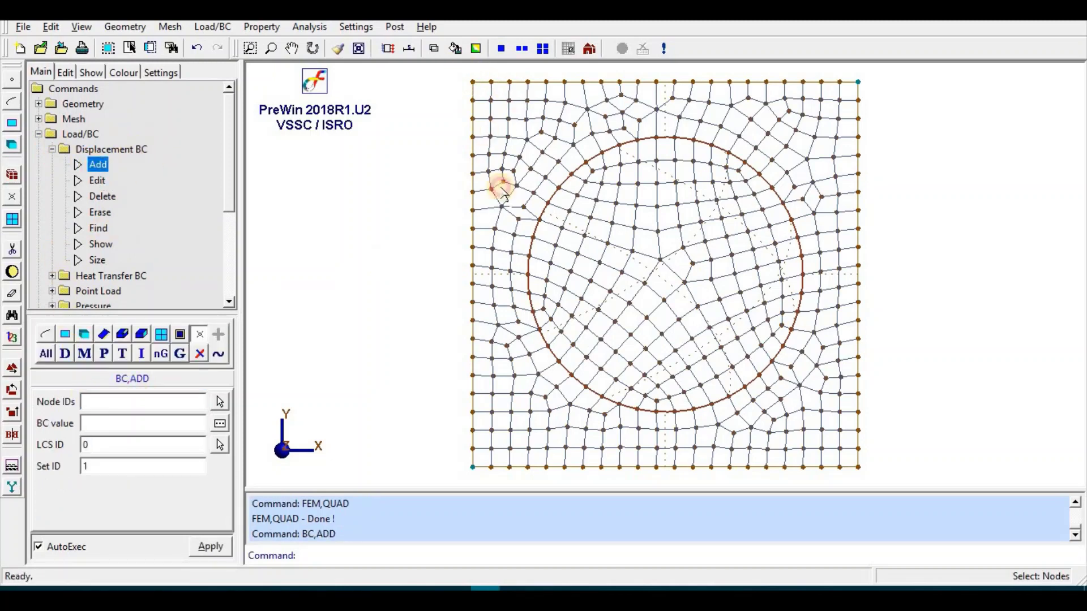
left_click_drag(501, 188, 480, 485)
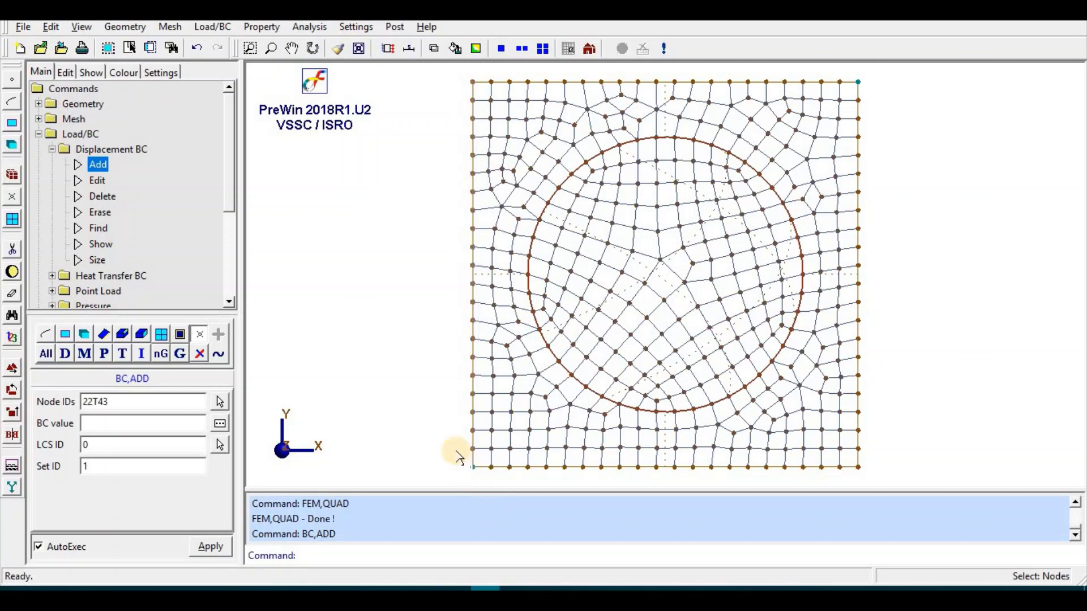
left_click(170, 423)
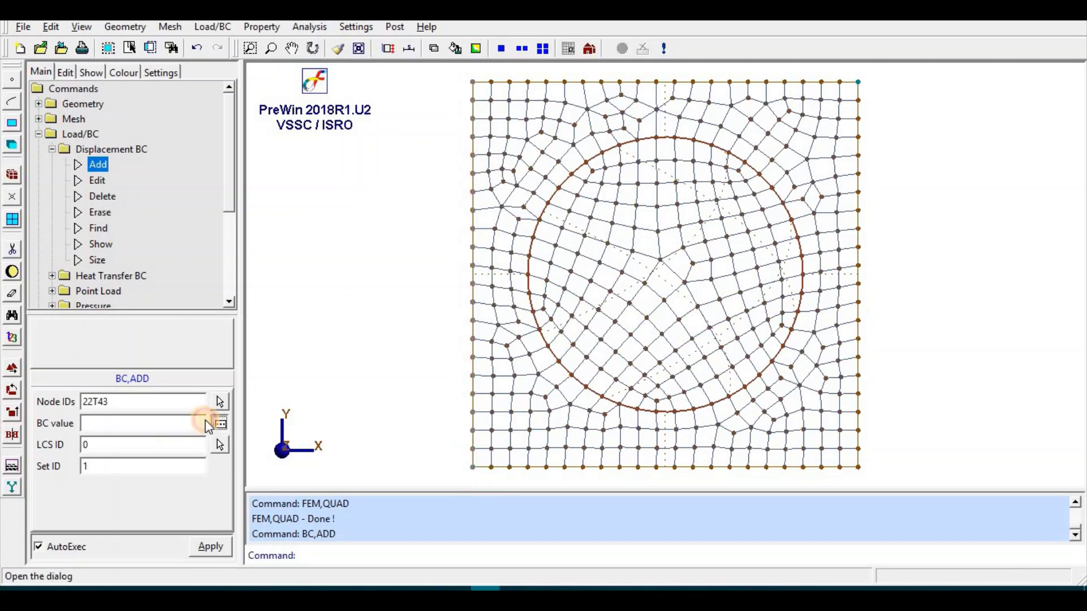
left_click(206, 421)
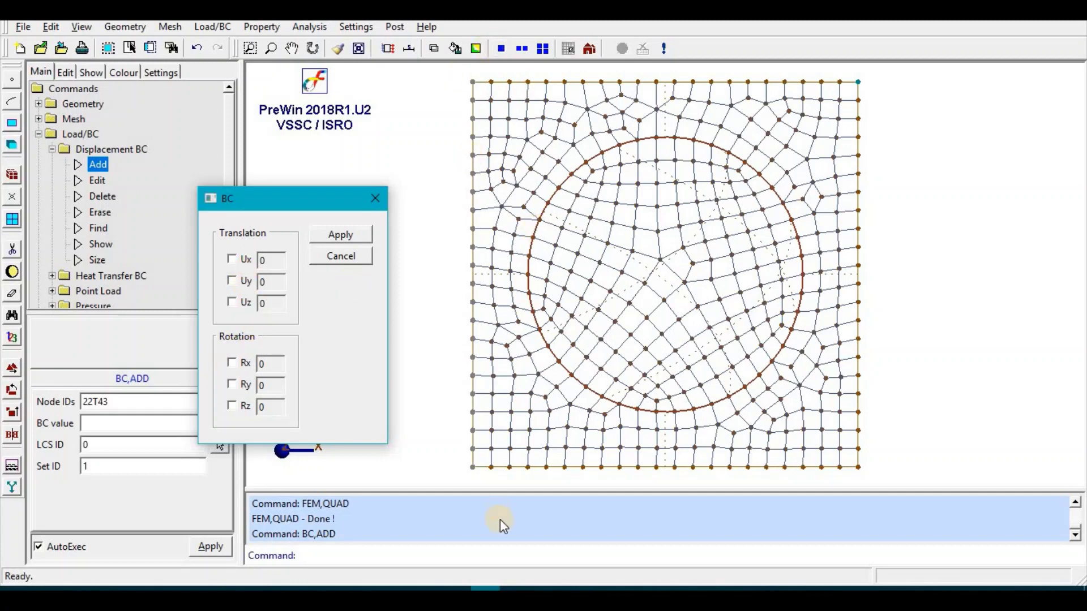
left_click(248, 260)
left_click(247, 281)
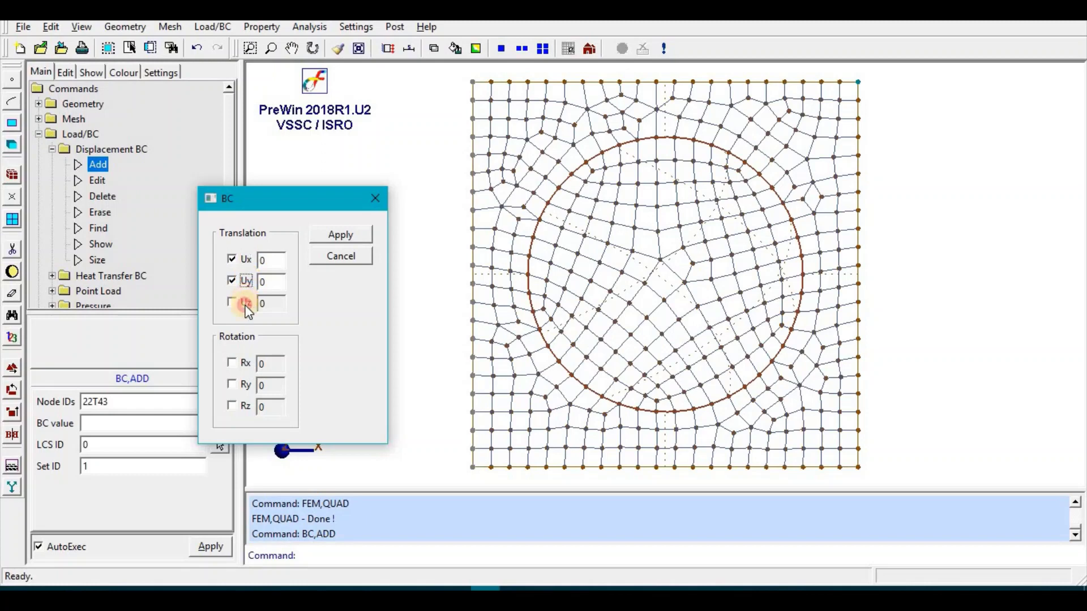
left_click(245, 303)
left_click(245, 362)
left_click(244, 385)
left_click(233, 406)
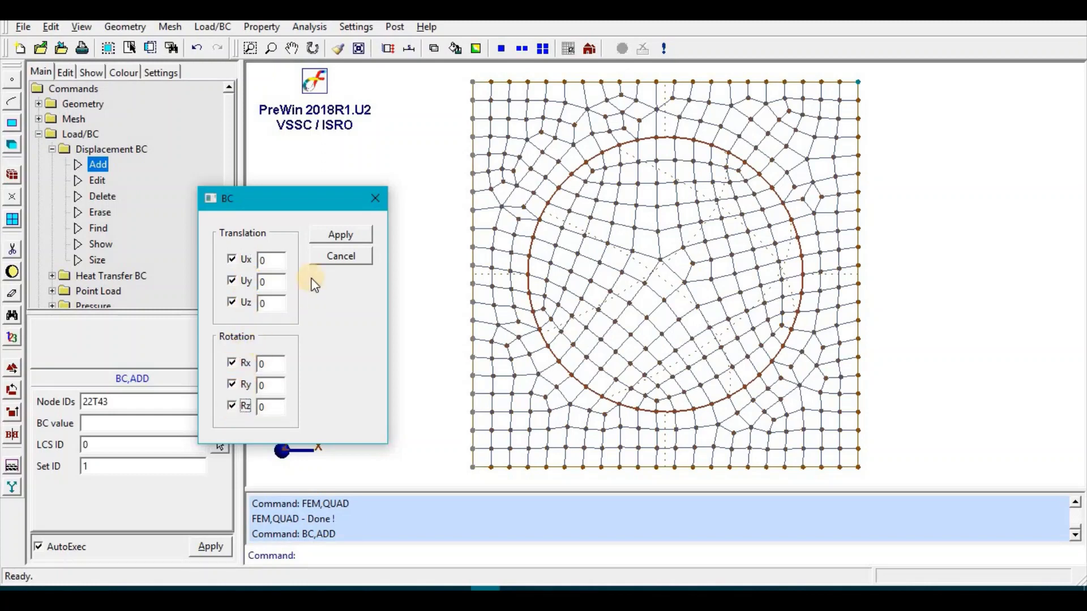
left_click(324, 235)
- Add a displacement boundary condition to the nodes along the square's top edge, fixing Uy, Uz, Rx, Ry and Rz at 0
left_click(97, 164)
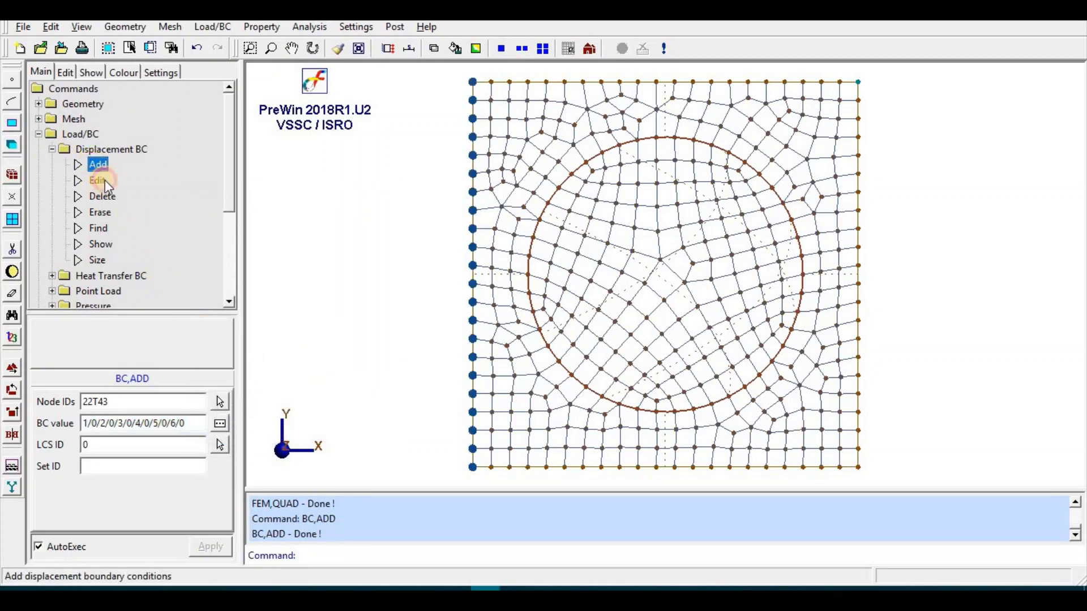
left_click(154, 403)
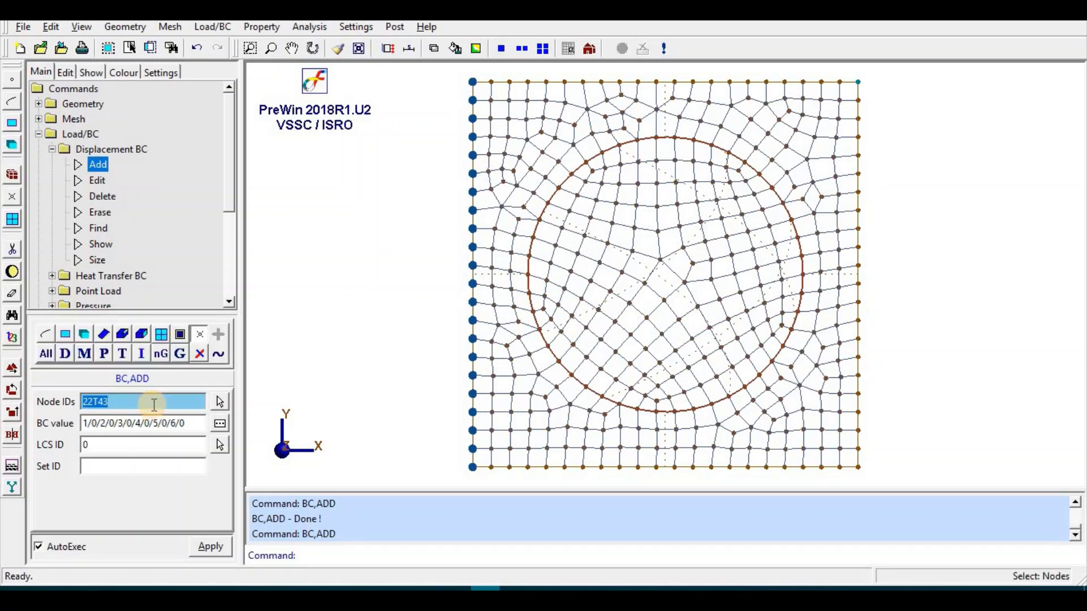
key("Delete")
left_click(463, 99)
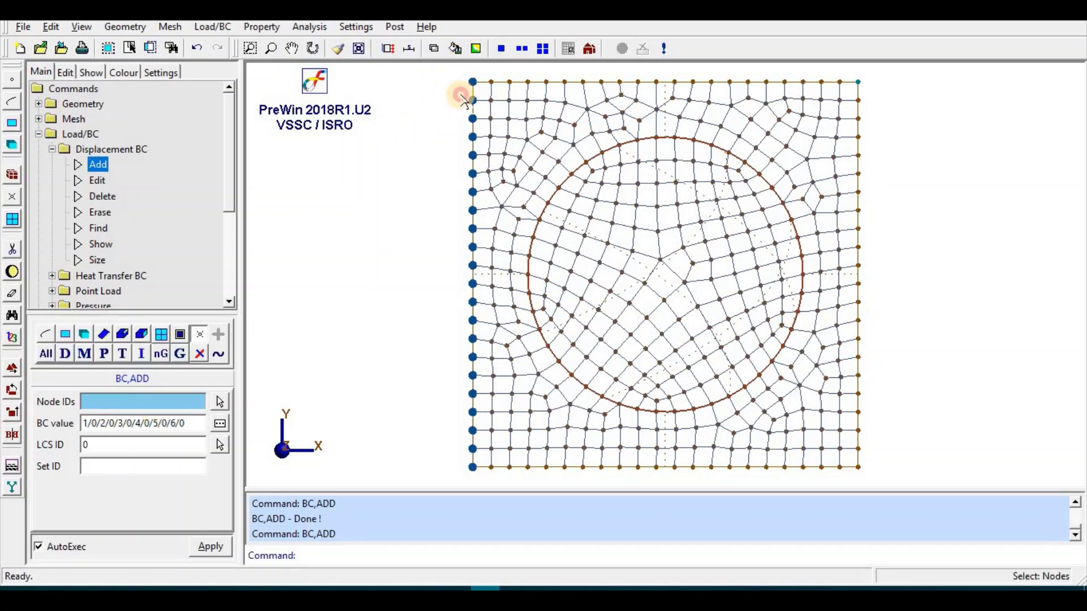
left_click_drag(463, 99, 879, 88)
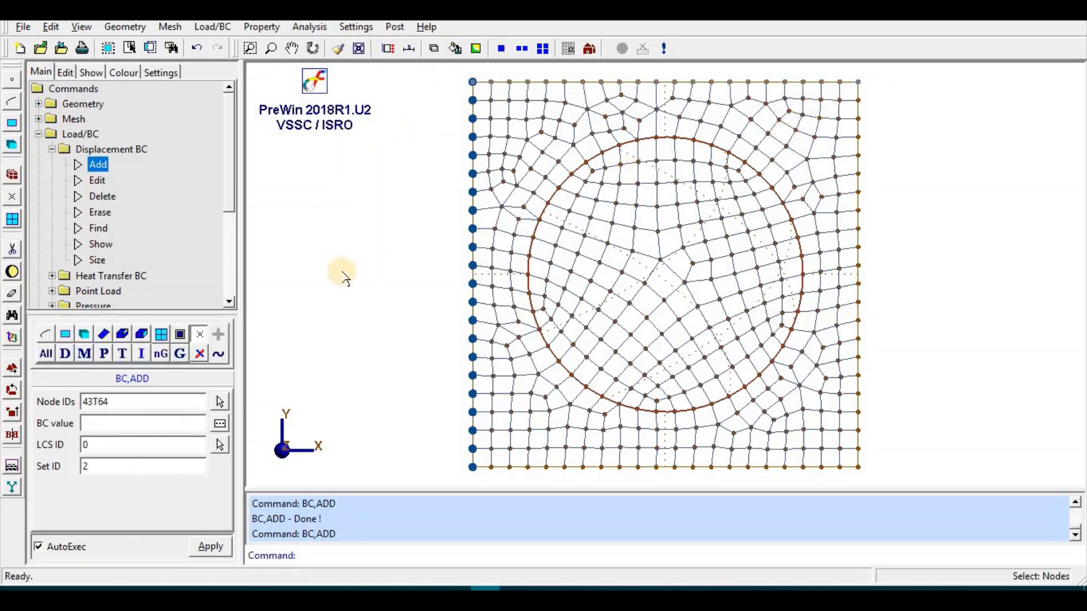
left_click(173, 425)
left_click(220, 423)
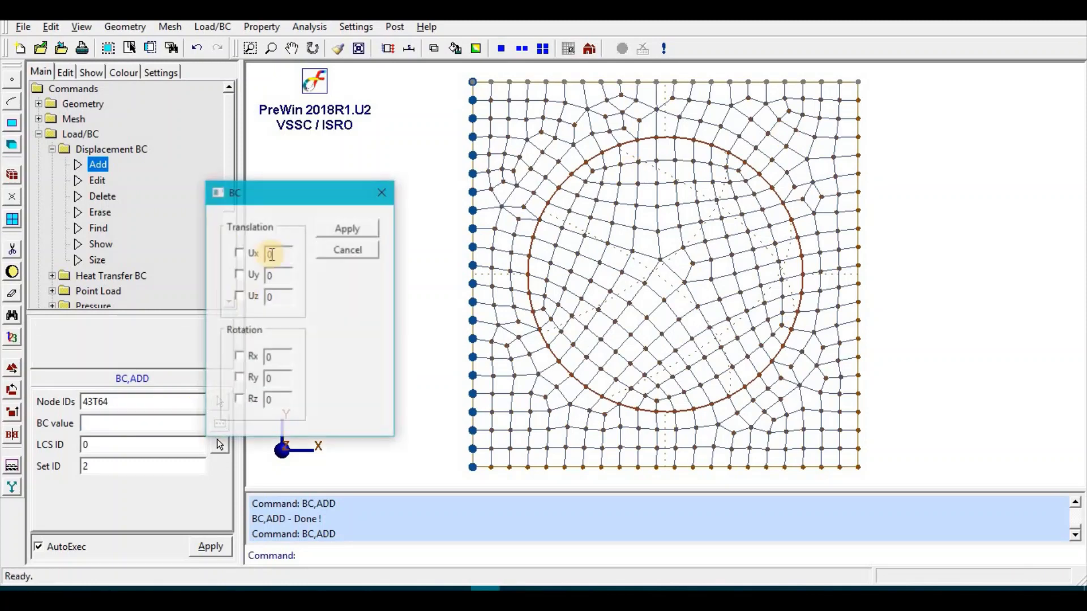
left_click(238, 274)
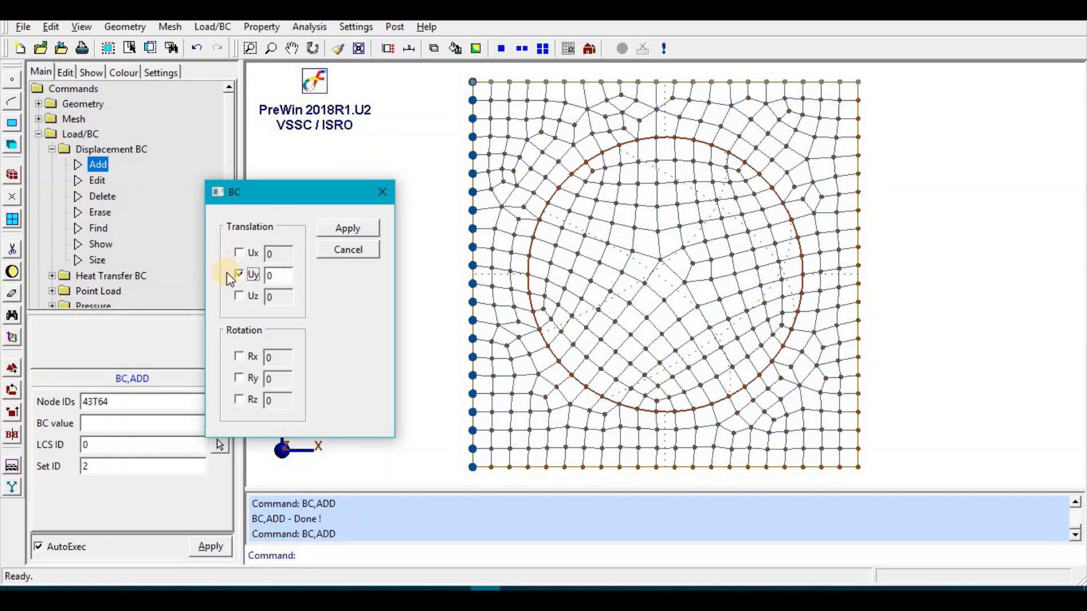
left_click(240, 295)
left_click(241, 355)
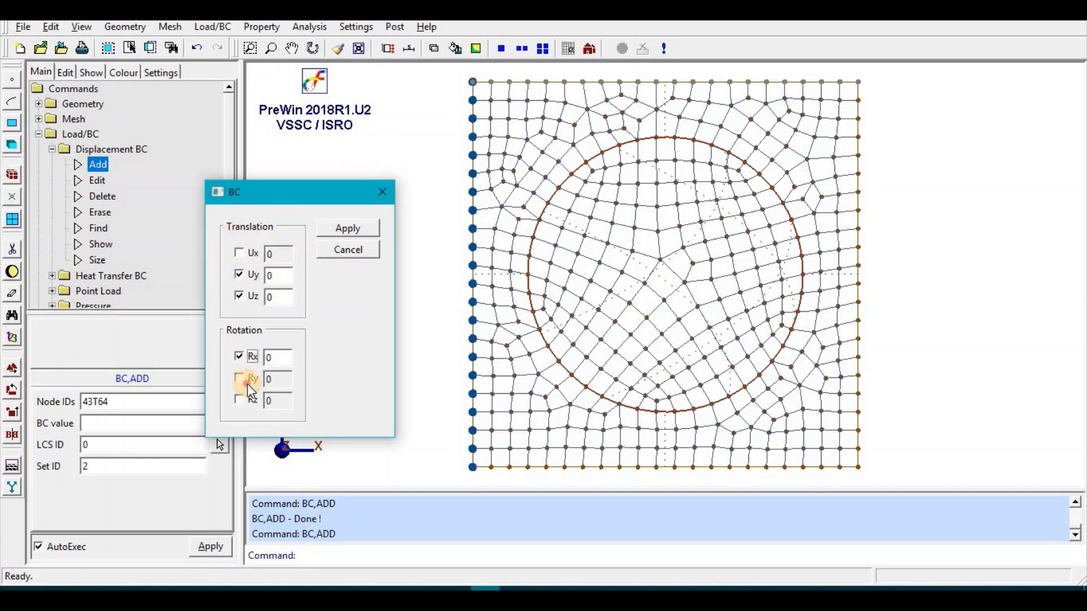
left_click(246, 380)
left_click(246, 399)
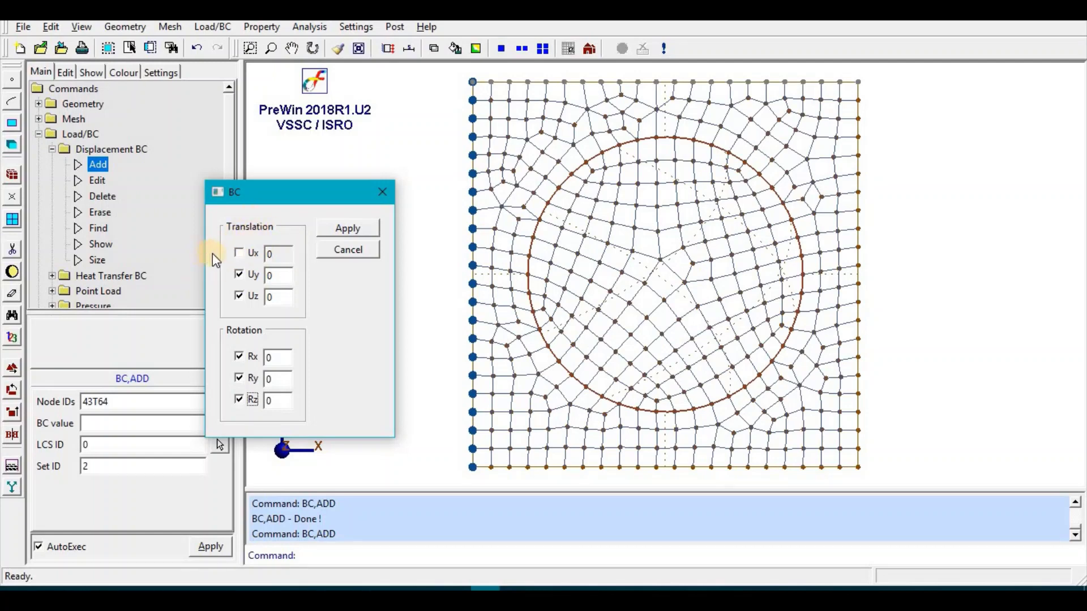
left_click(343, 229)
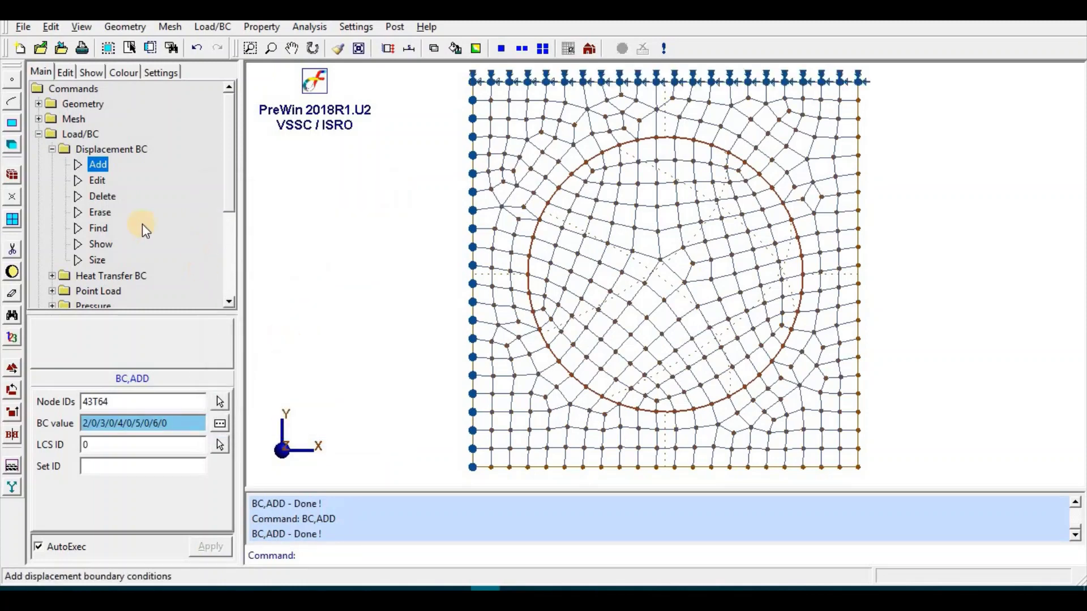
- Add a displacement boundary condition to the nodes along the square's bottom edge, fixing Uy, Uz, Rx, Ry and Rz at 0
left_click(102, 165)
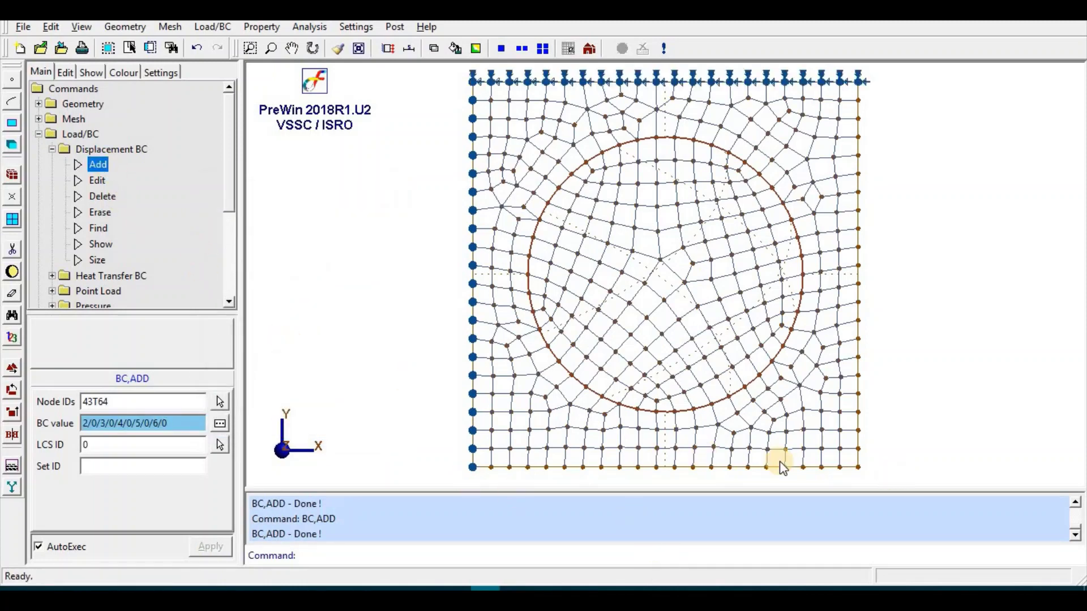
left_click(126, 402)
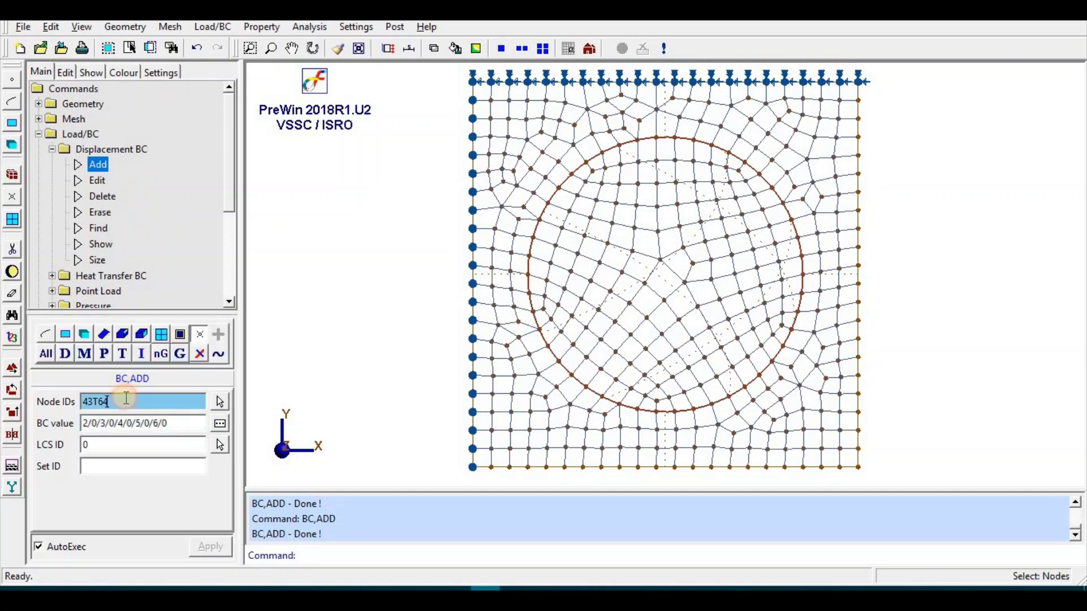
left_click_drag(454, 461, 864, 492)
double_click(158, 425)
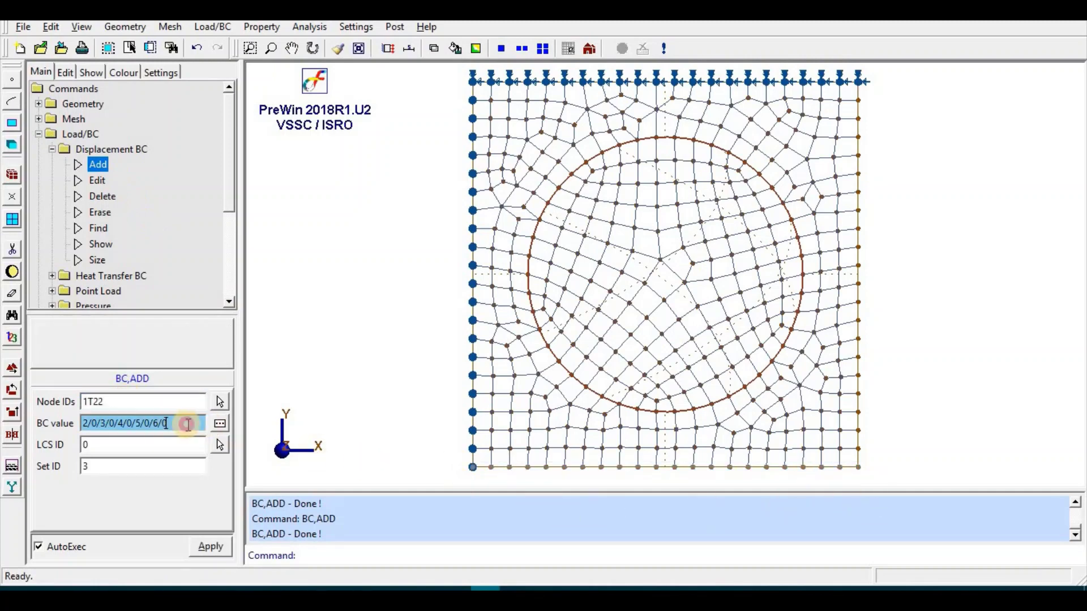
left_click(219, 425)
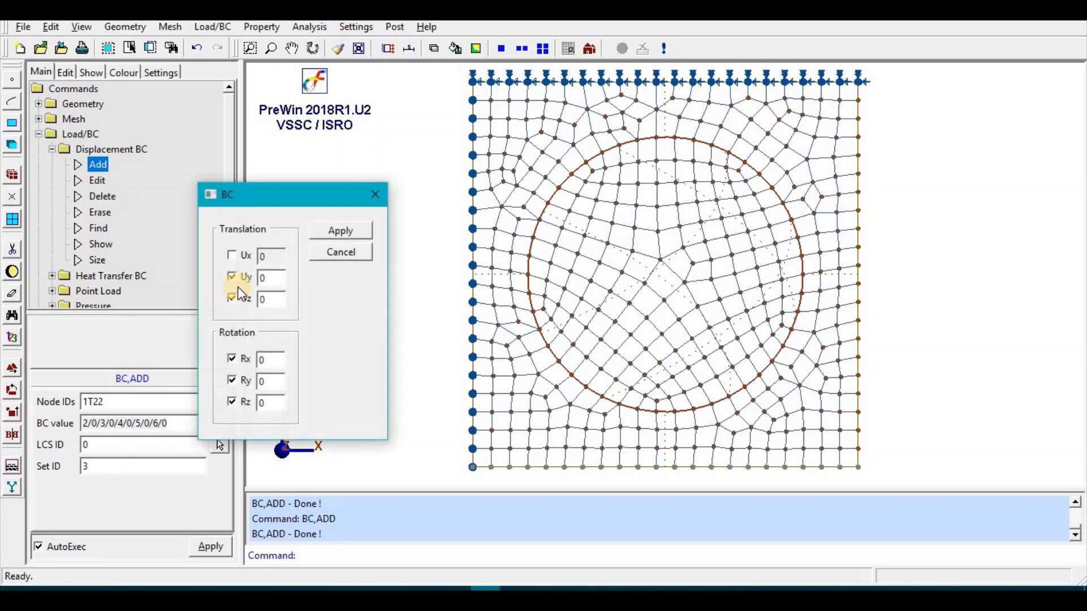
left_click(339, 232)
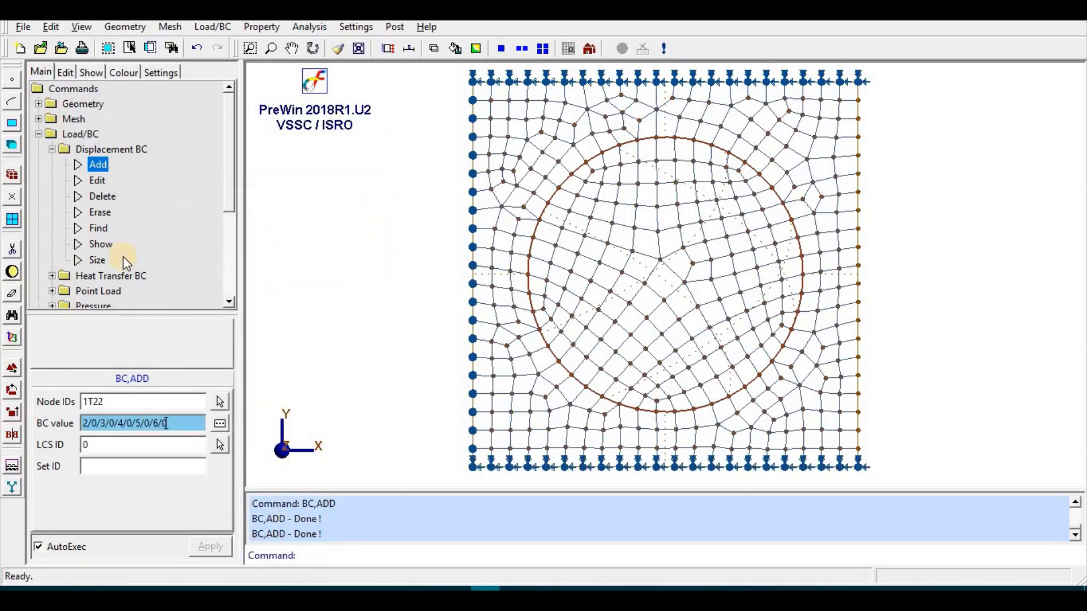
- Add a point load of 4.54 in the Fx component to the nodes along the square's right edge
left_click(52, 149)
left_click(52, 180)
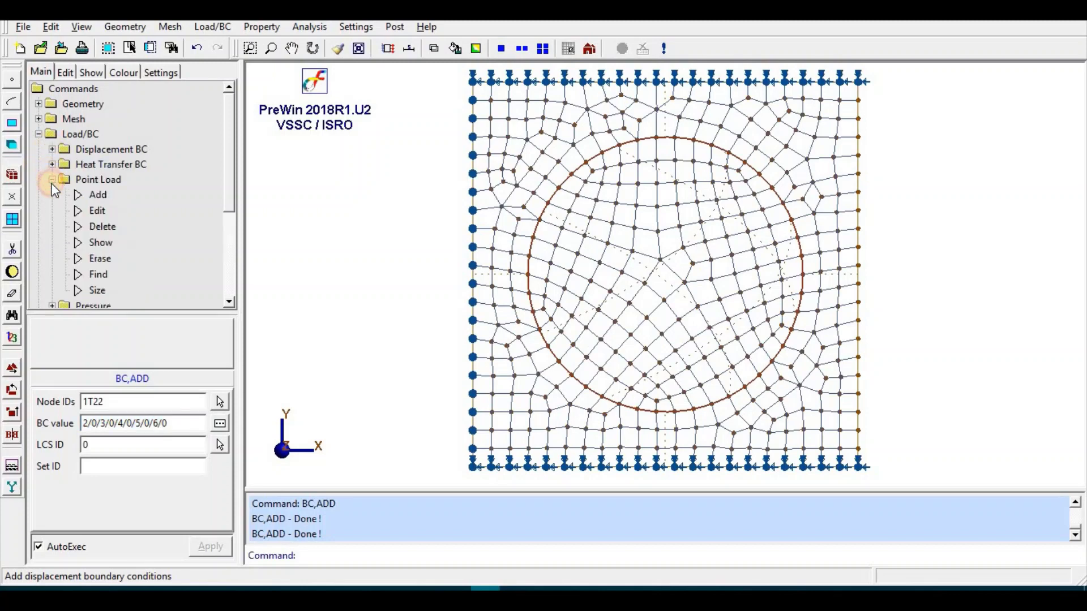
left_click(98, 196)
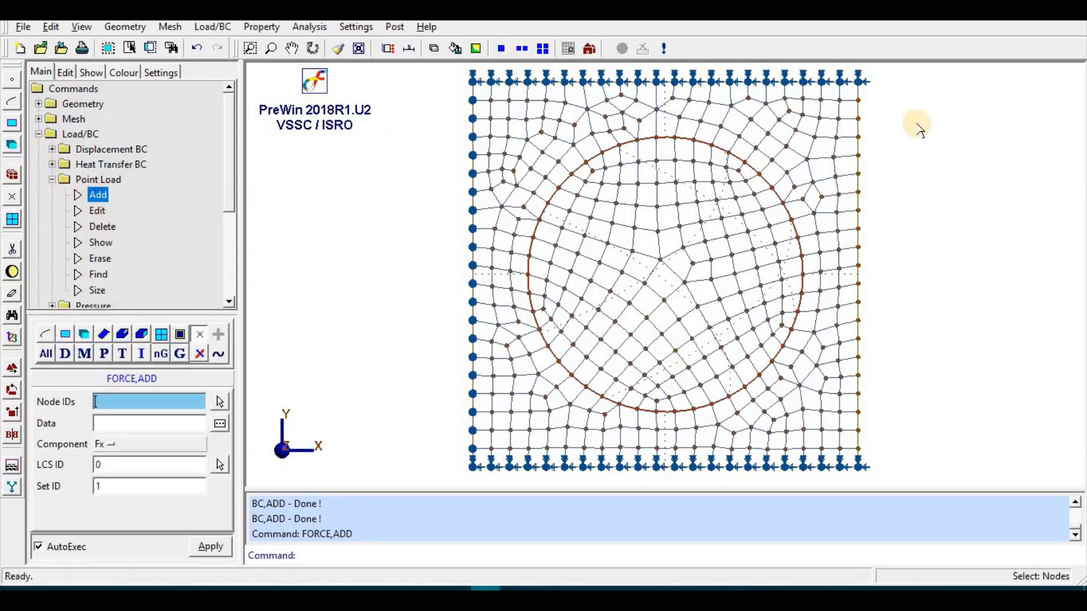
left_click_drag(891, 74, 827, 470)
left_click(125, 423)
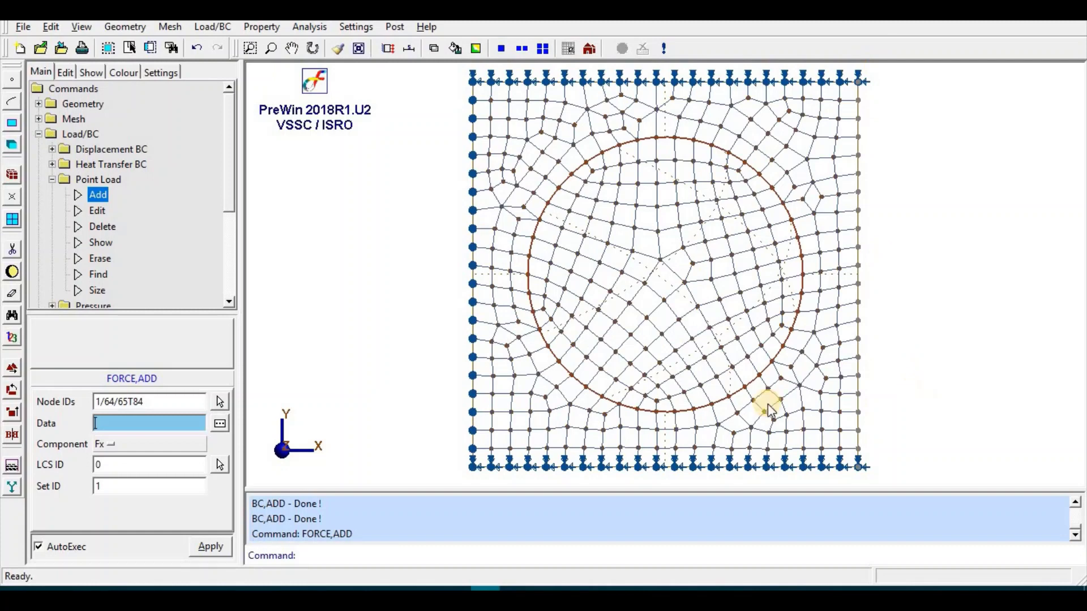
left_click(131, 425)
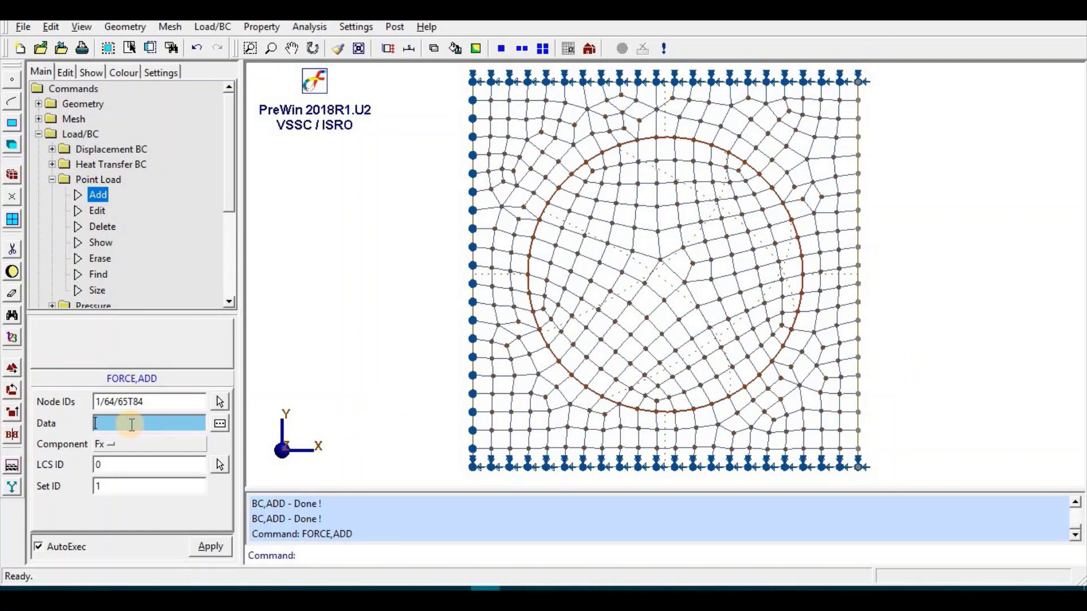
type("4.54")
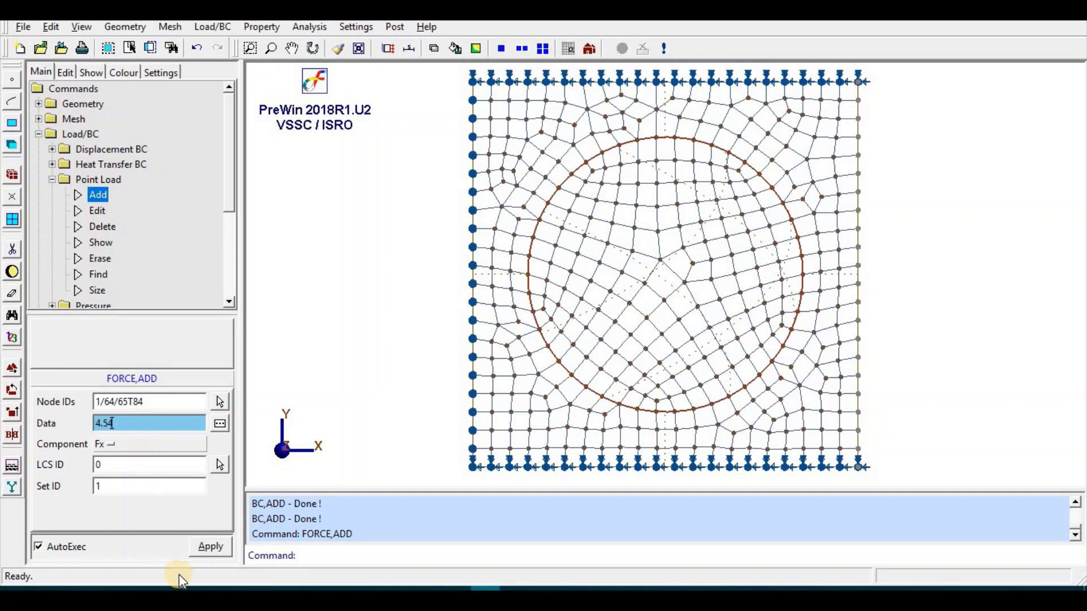
left_click(219, 552)
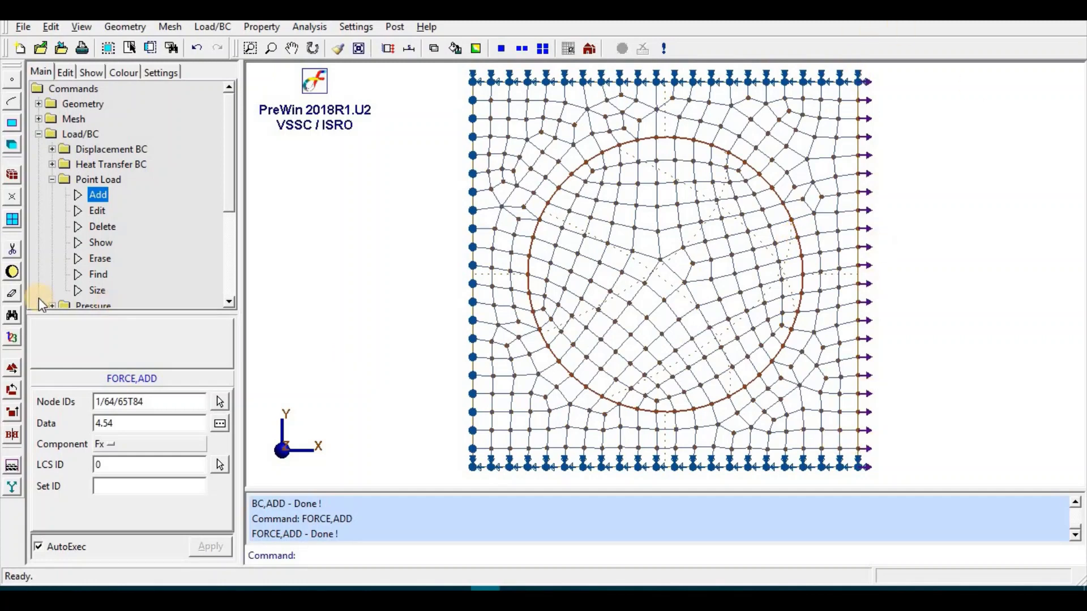
- Start an isotropic material assignment and select only the circular fibre surface S2 as its target
left_click(52, 180)
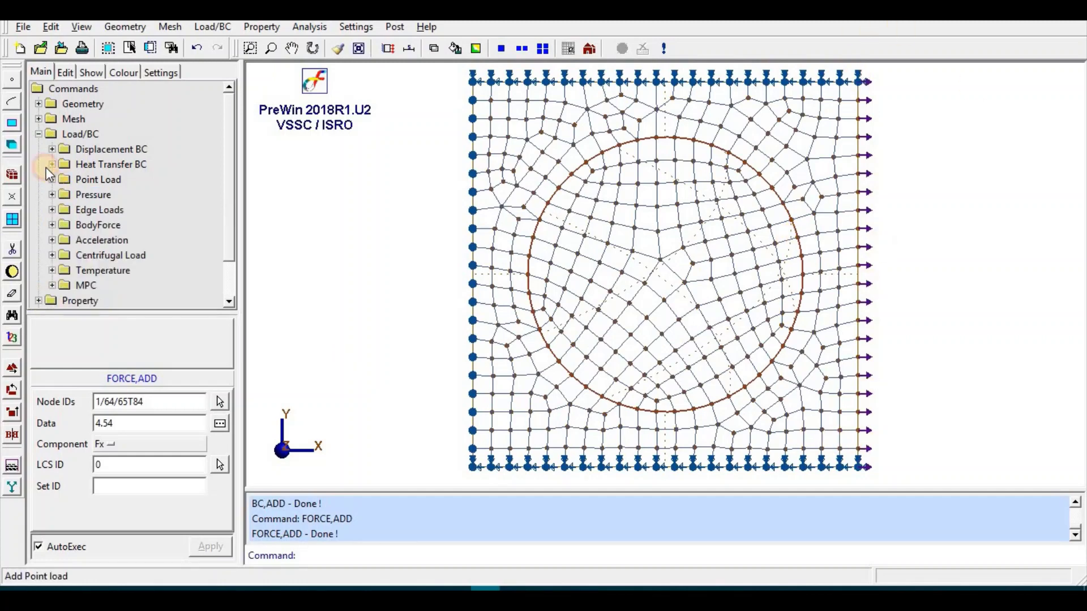
left_click(38, 134)
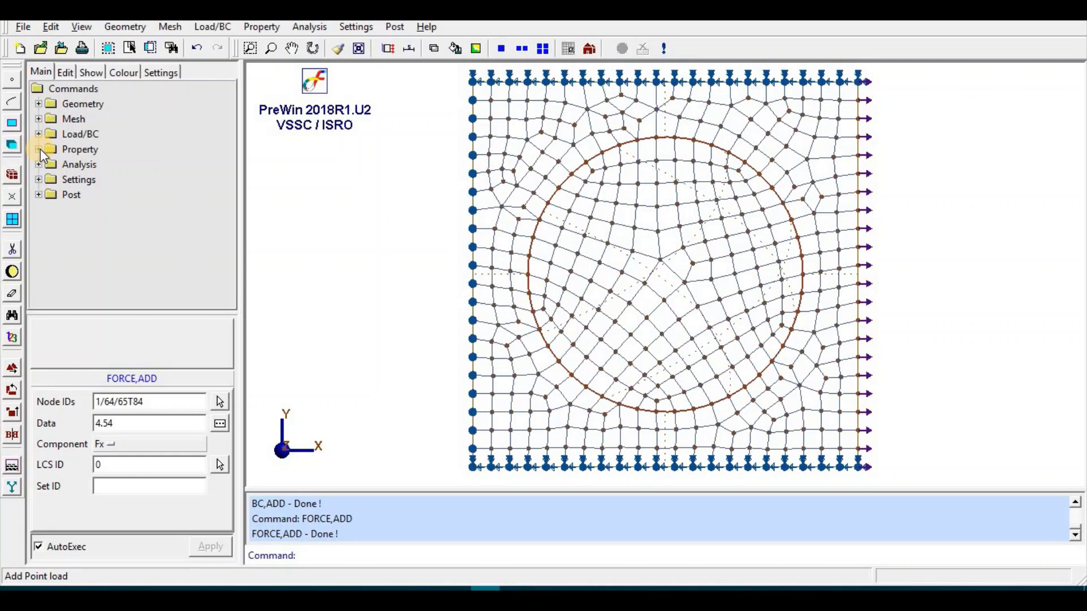
left_click(39, 149)
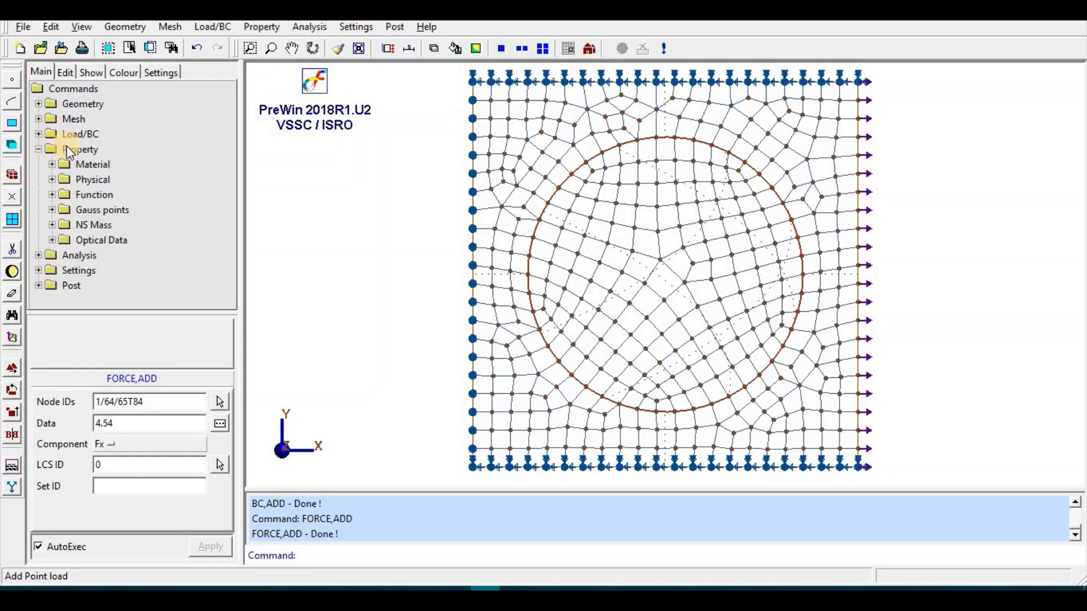
left_click(52, 165)
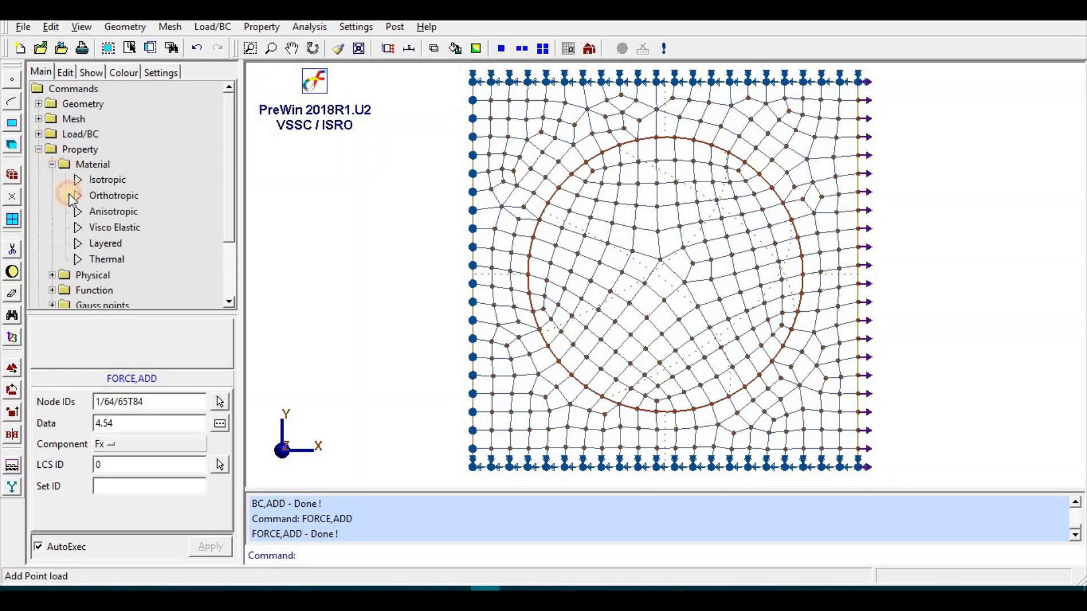
left_click(104, 178)
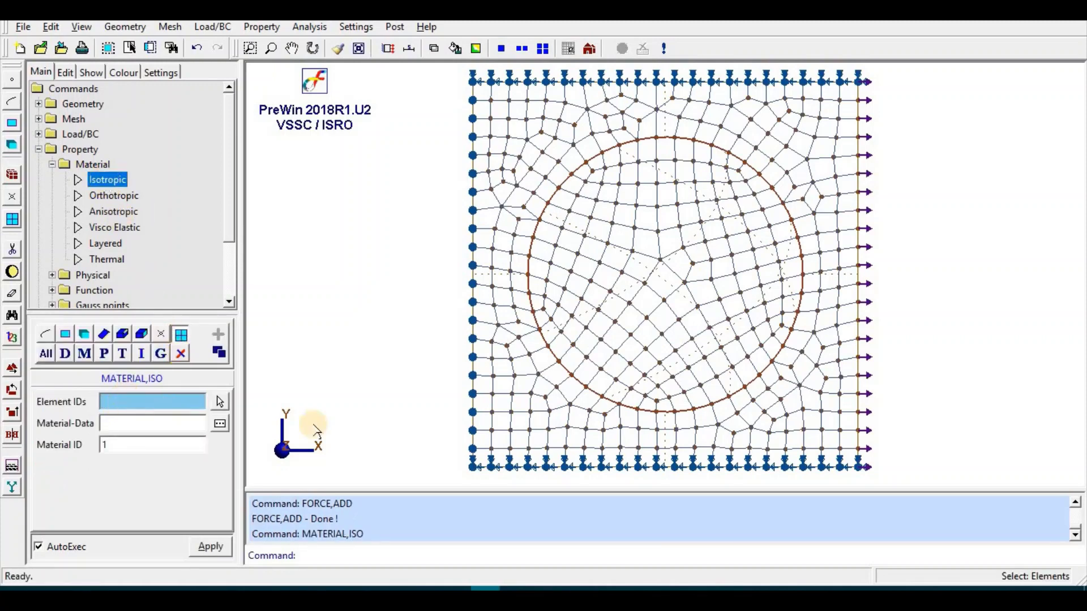
left_click(633, 253)
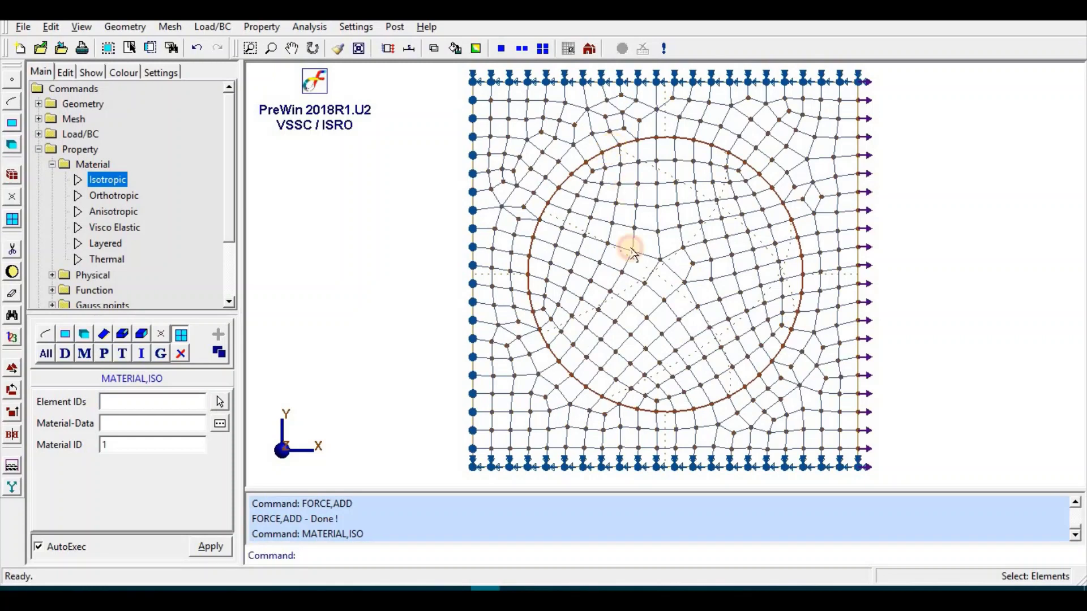
left_click(66, 335)
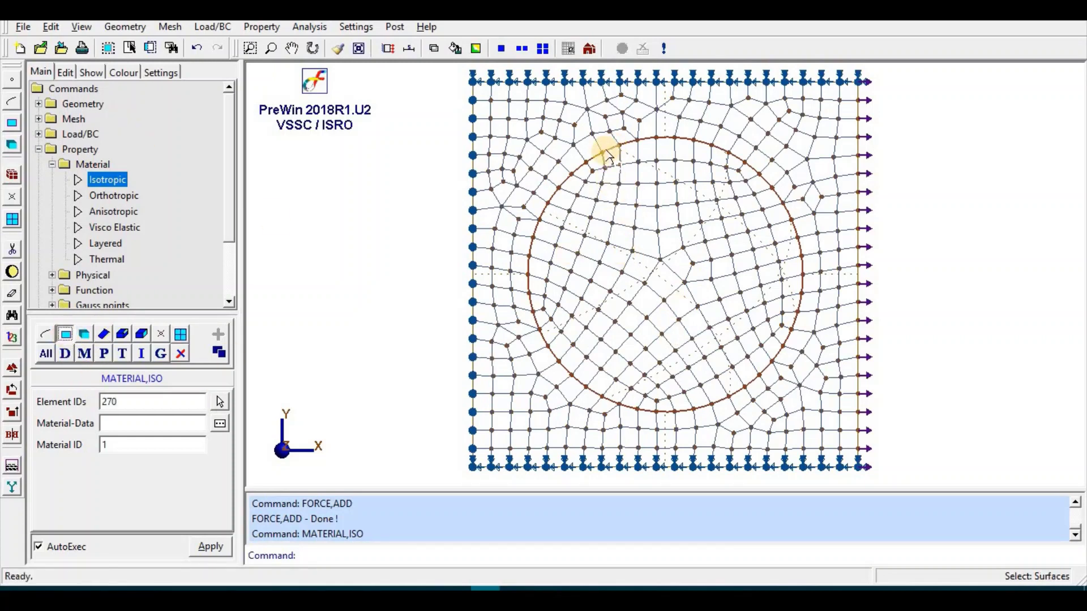
left_click(620, 272)
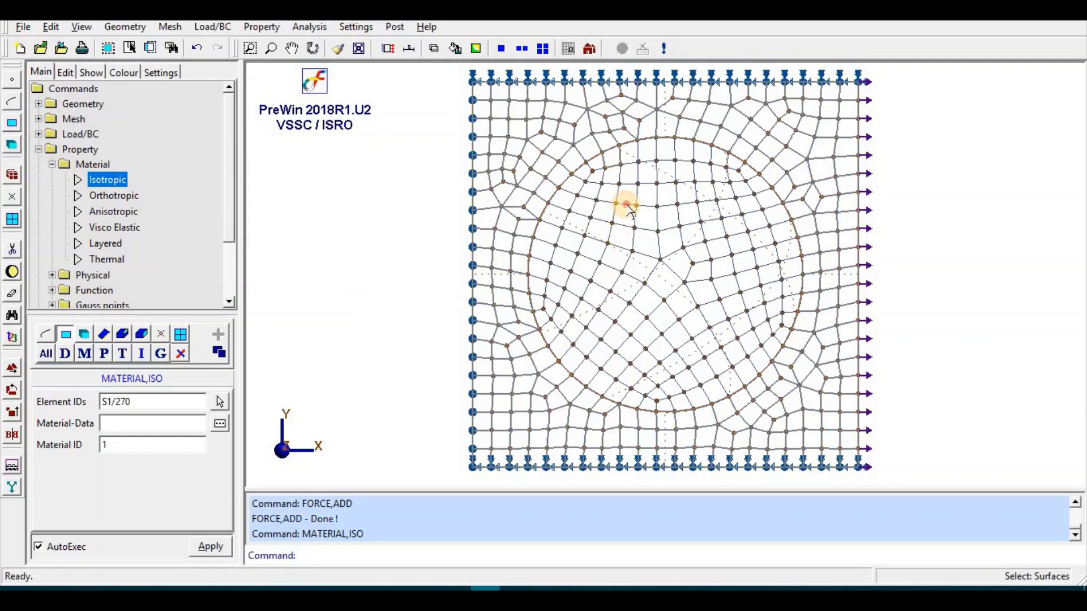
double_click(126, 403)
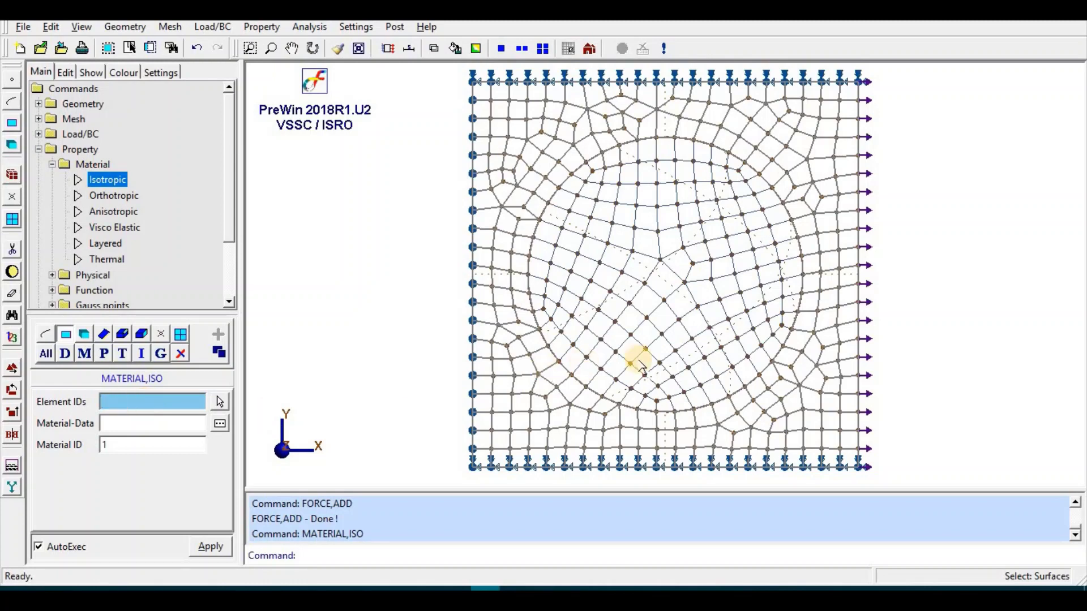
key("Delete")
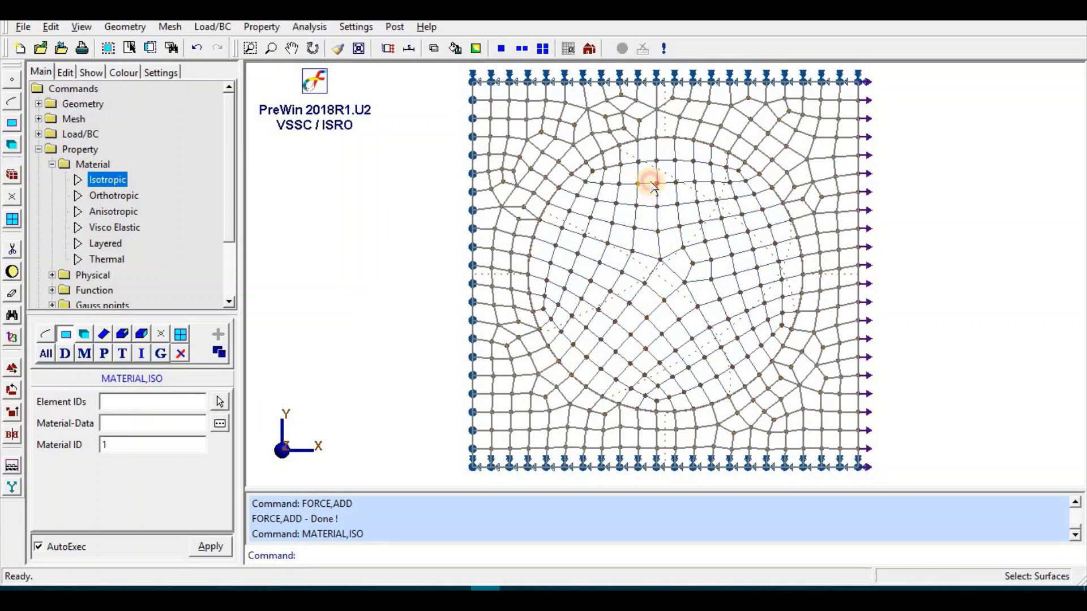
left_click(651, 164)
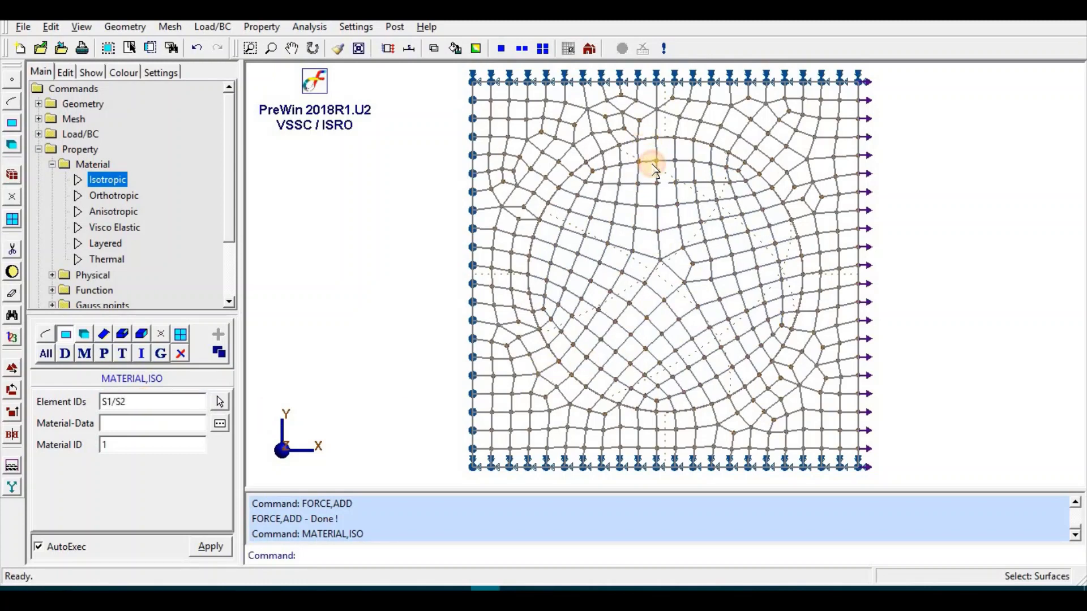
double_click(156, 400)
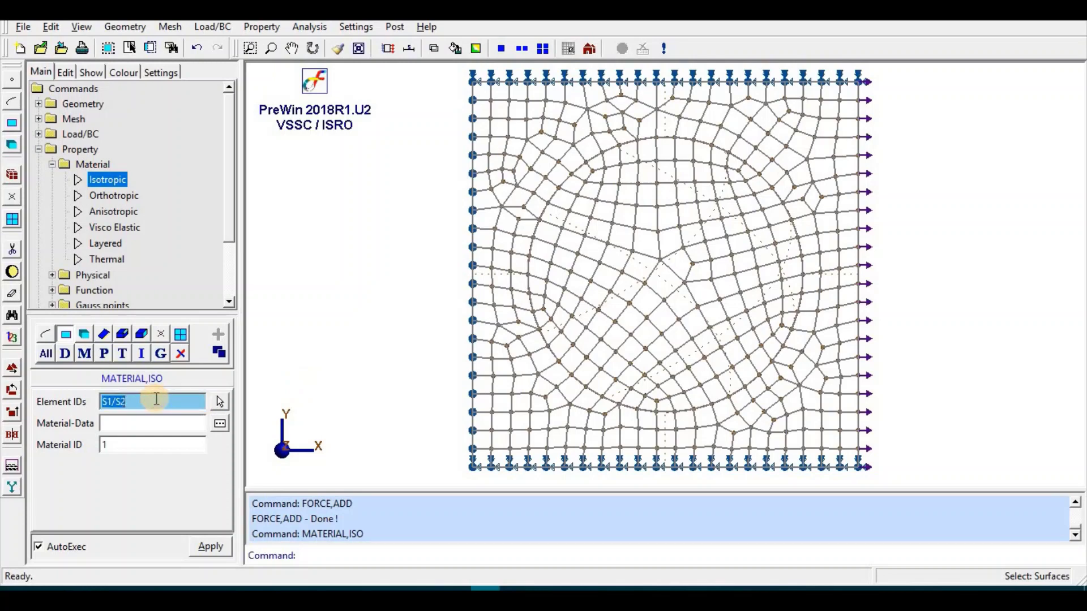
left_click(677, 189)
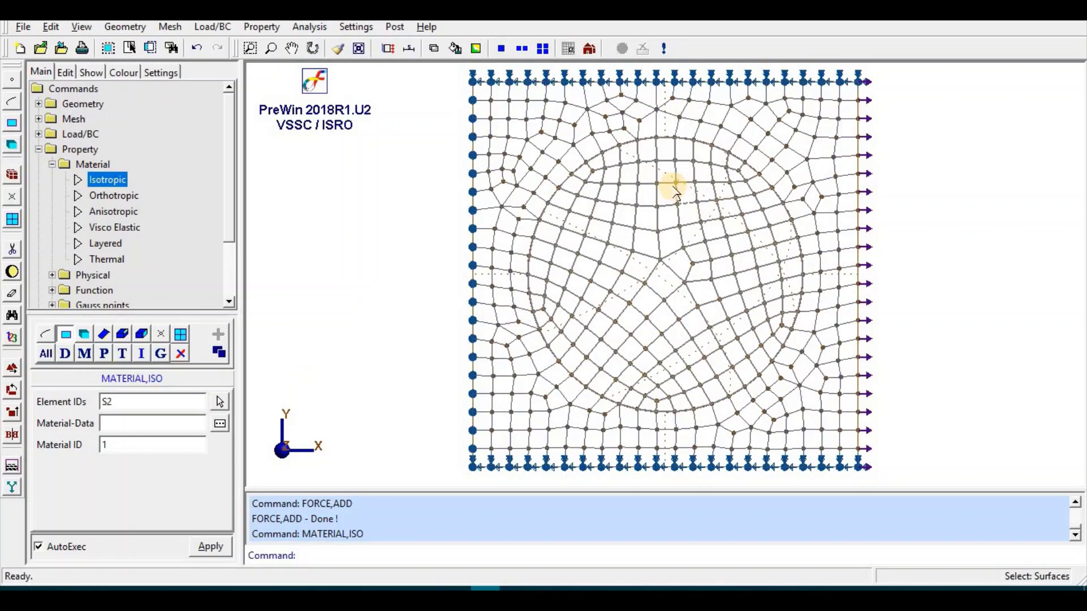
- Open the isotropic material data for editing and show the Excel sheet with the resin polyester and E-Glass properties alongside
left_click(189, 427)
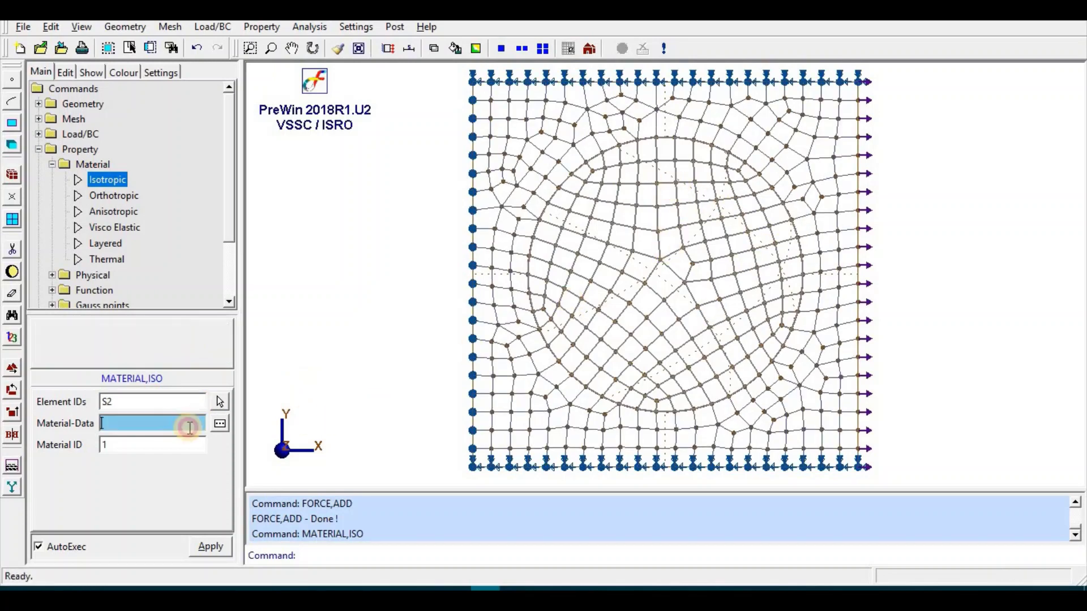
left_click(220, 426)
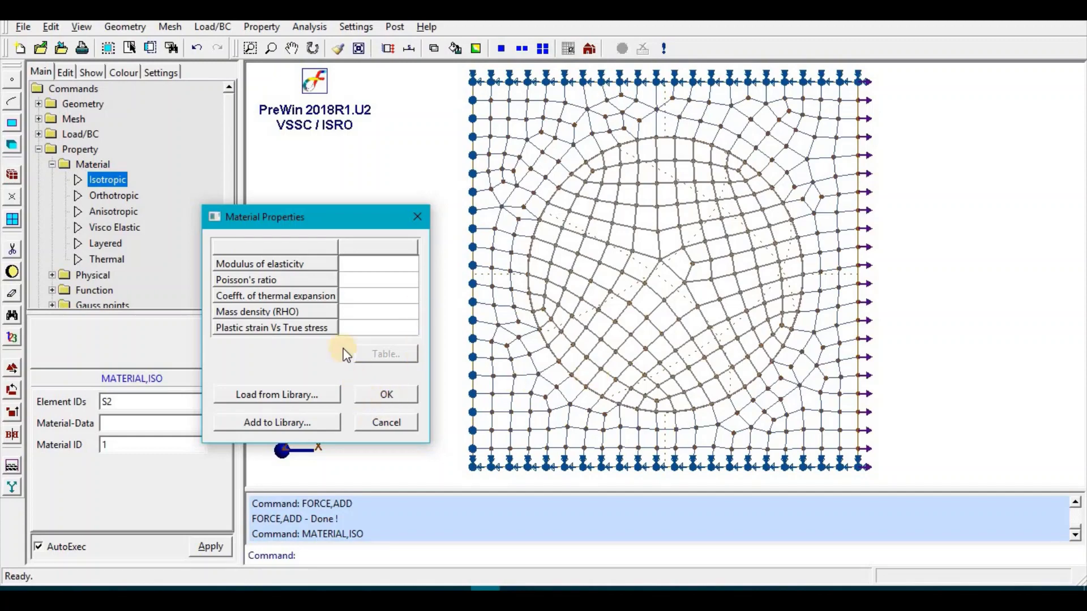
left_click(379, 264)
key("super+Left")
left_click_drag(308, 212, 279, 140)
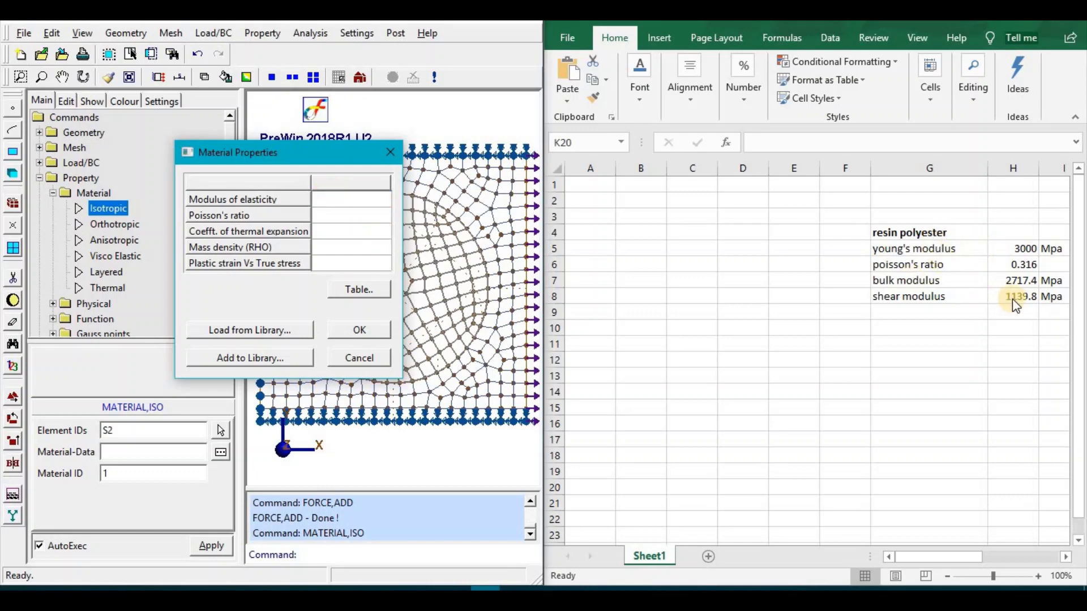
left_click_drag(921, 561, 995, 557)
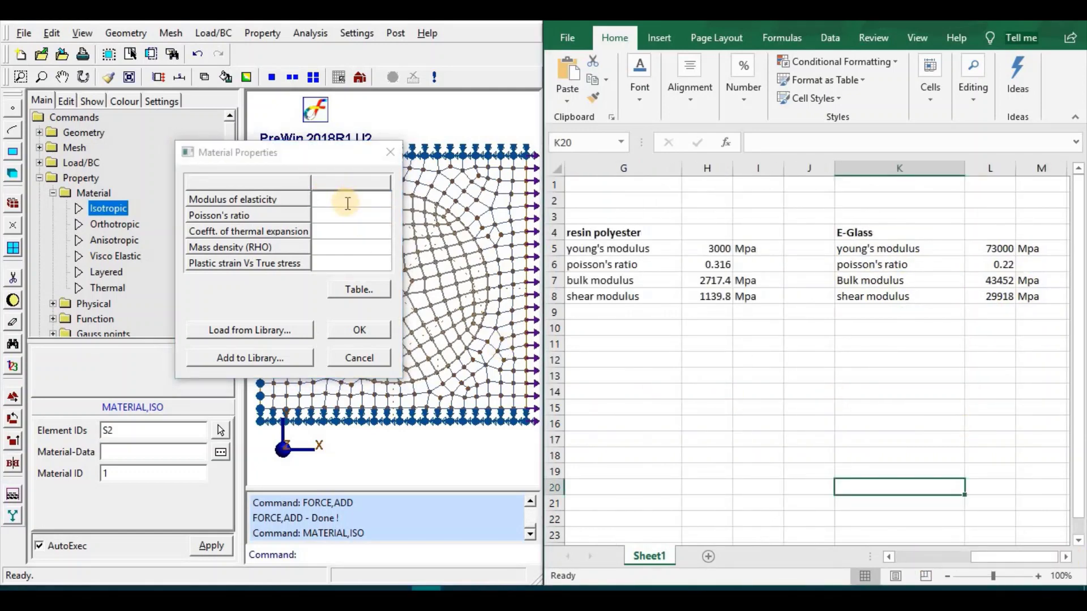
- Assign E-Glass properties to the circular surface with a modulus of elasticity of 73000 and a Poisson's ratio of 0.22
left_click(347, 203)
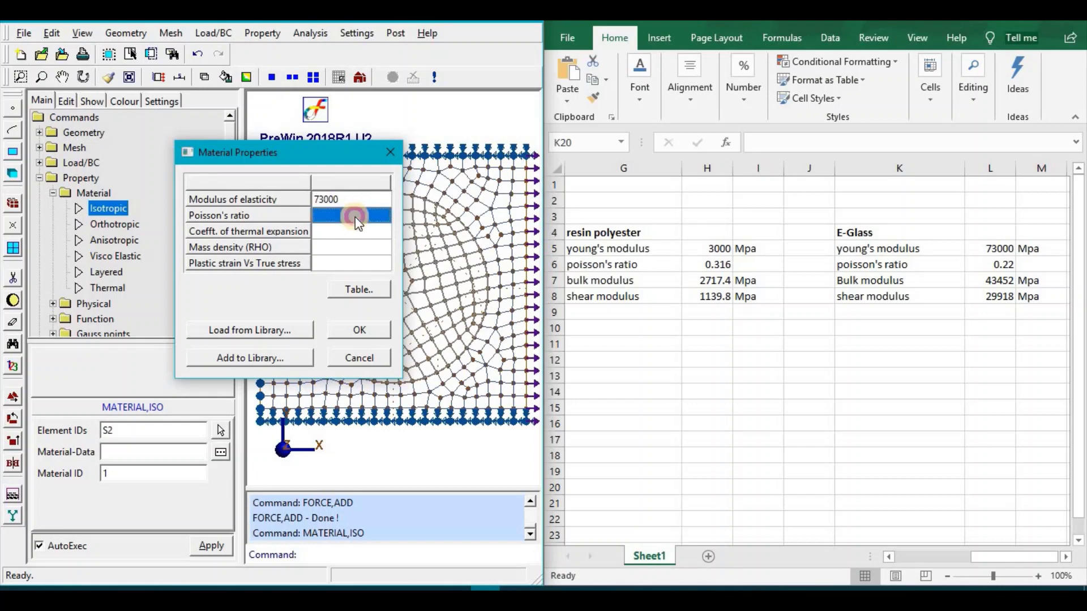
type("0.22")
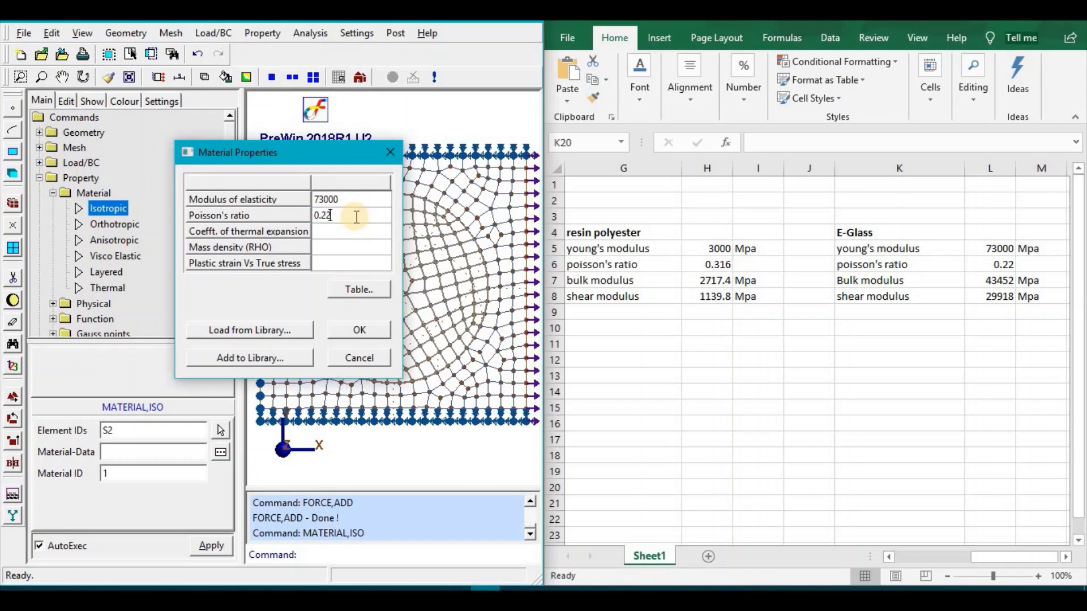
left_click(364, 329)
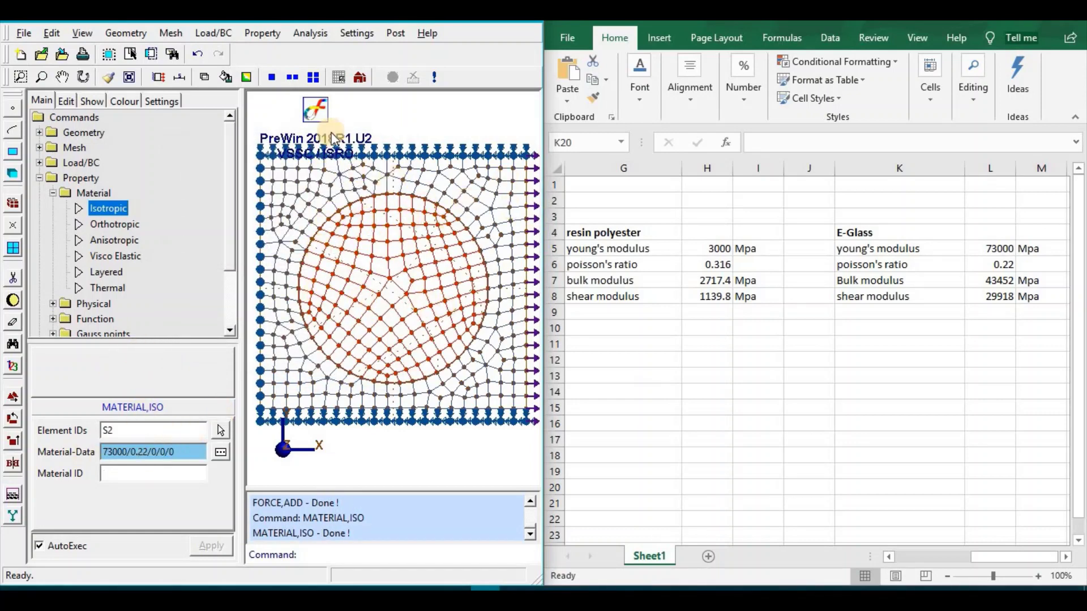
left_click(107, 210)
left_click(114, 224)
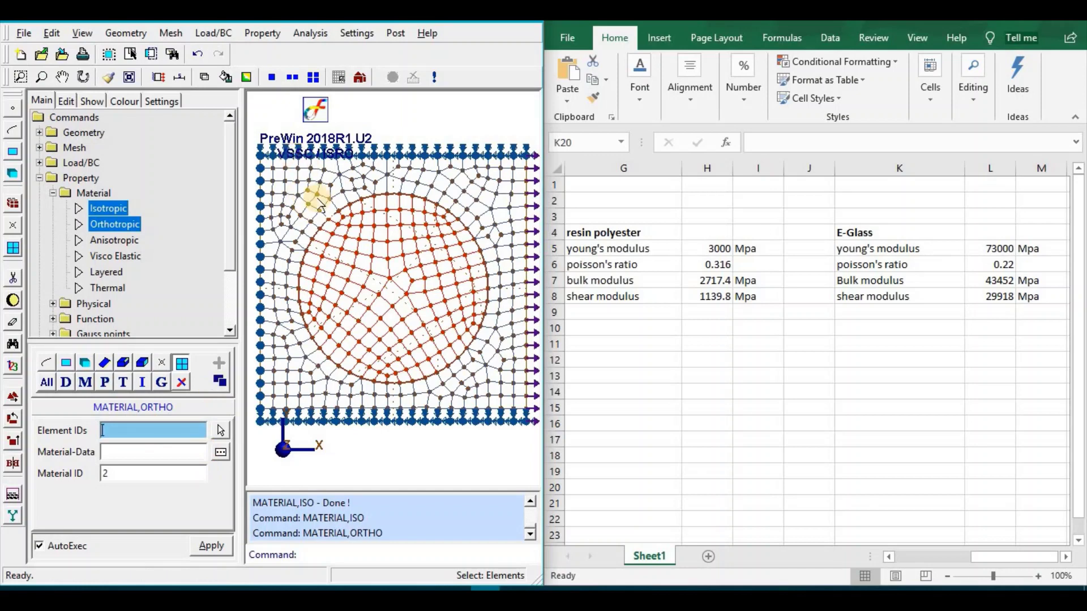
left_click(66, 363)
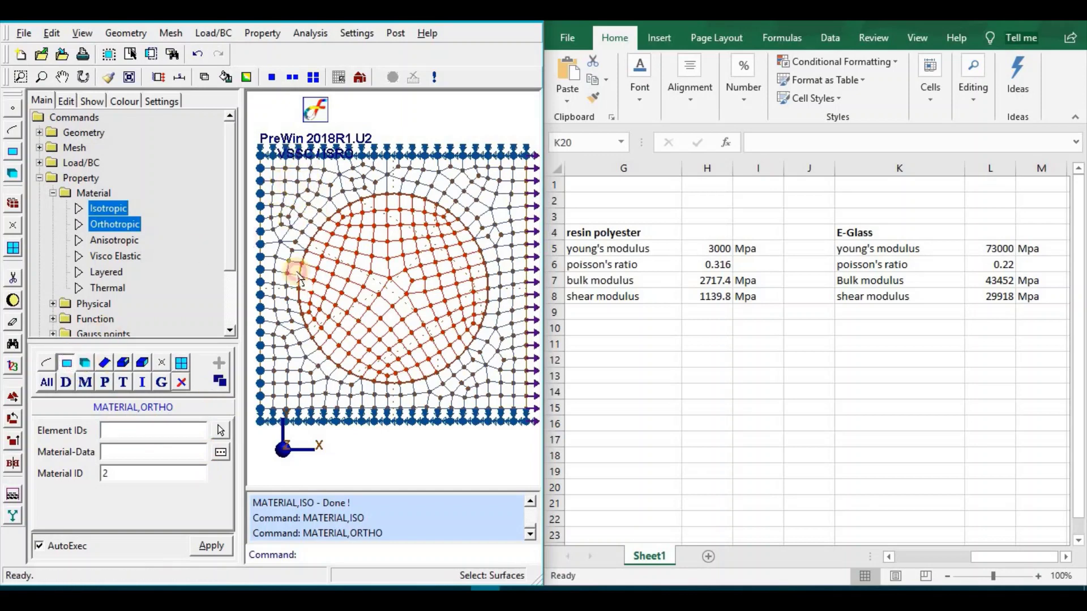
left_click(322, 171)
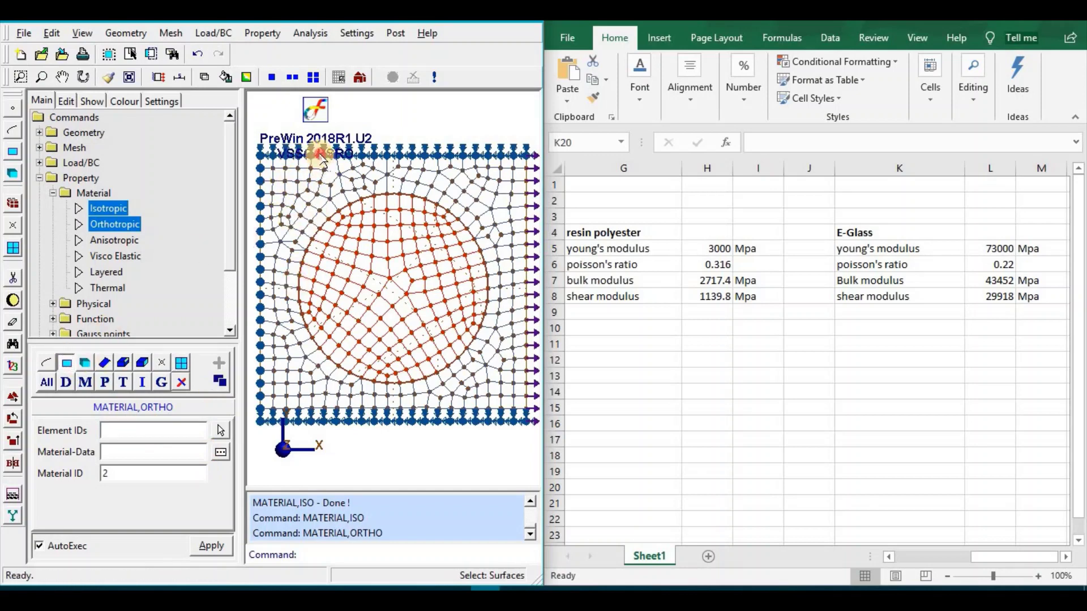
left_click(160, 450)
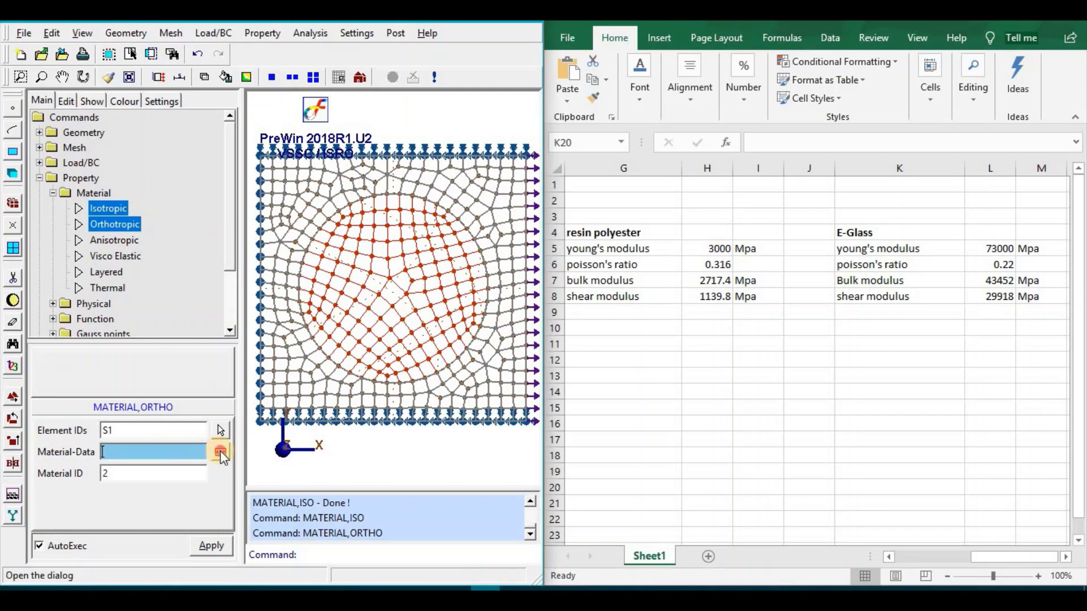
left_click(220, 452)
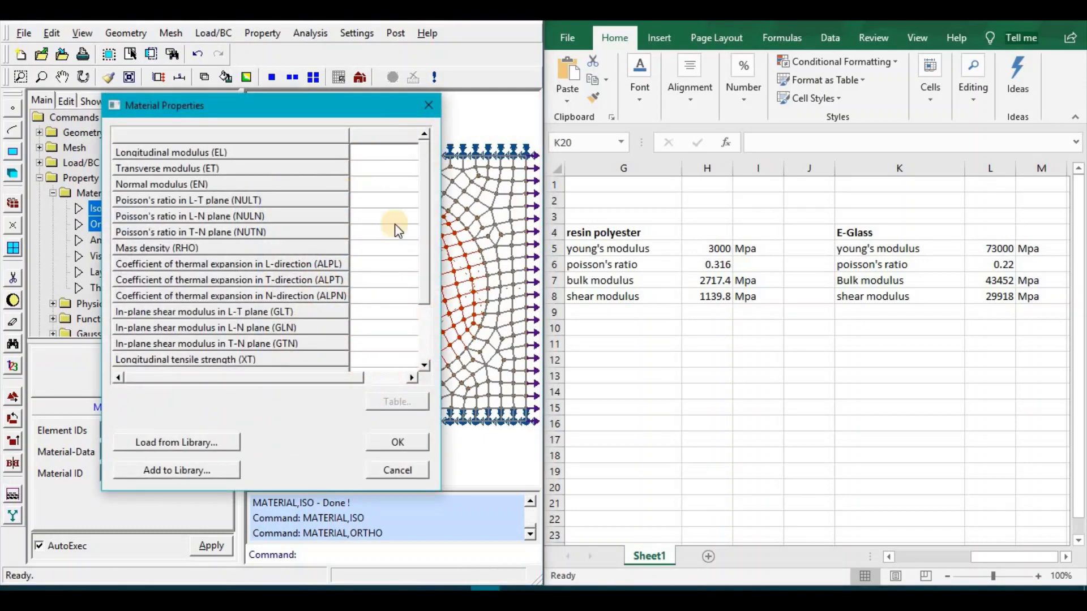
left_click(397, 469)
- Assign isotropic resin polyester properties to the square matrix surface S1 with a modulus of elasticity of 3000 and a Poisson's ratio of 0.316
left_click(123, 209)
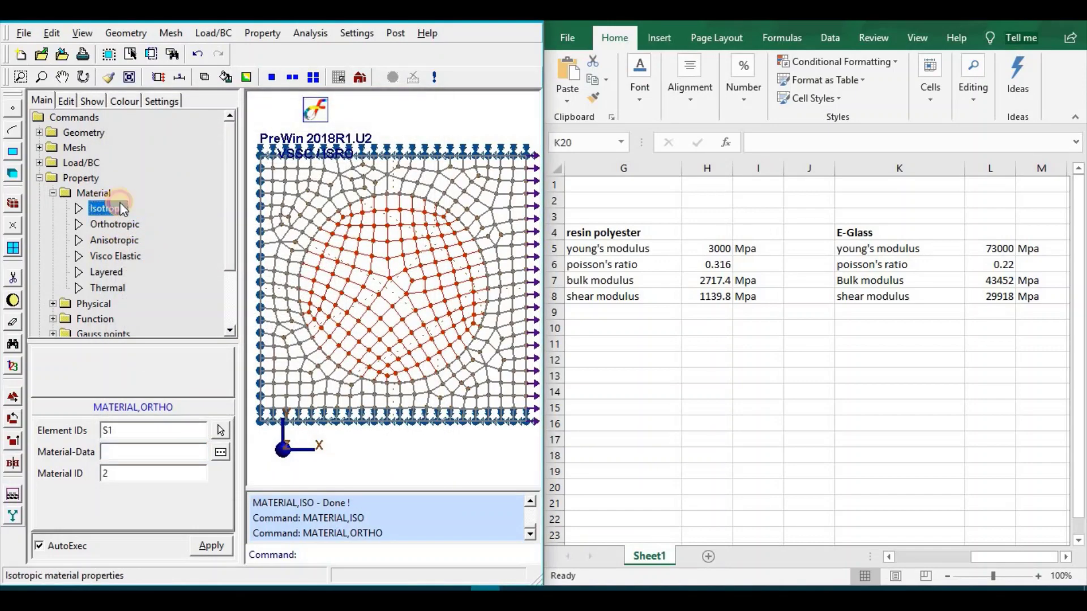
left_click(141, 431)
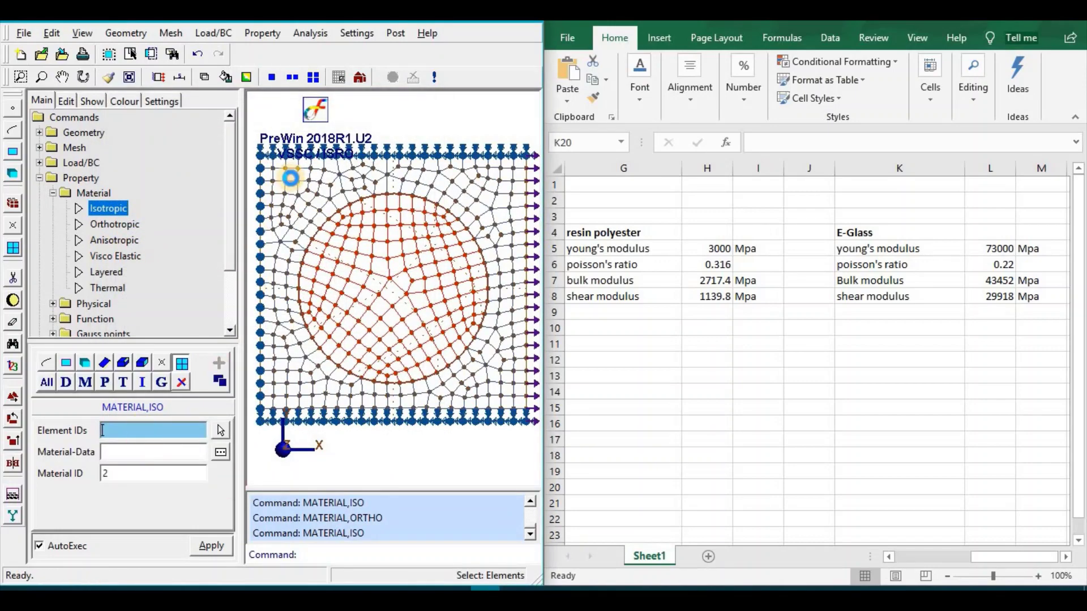
left_click(291, 304)
left_click(66, 363)
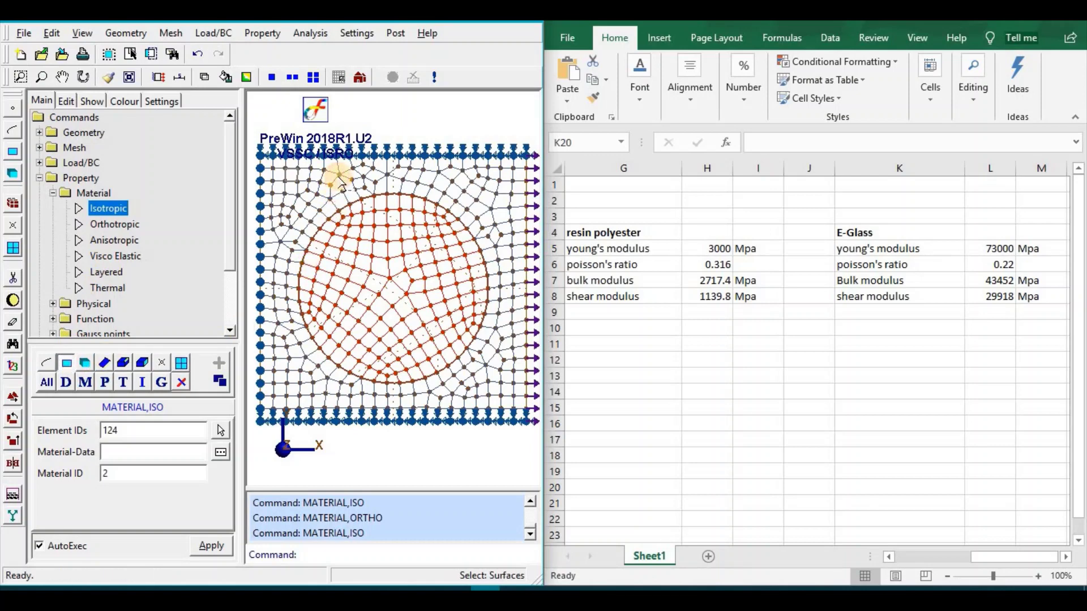
left_click(332, 164)
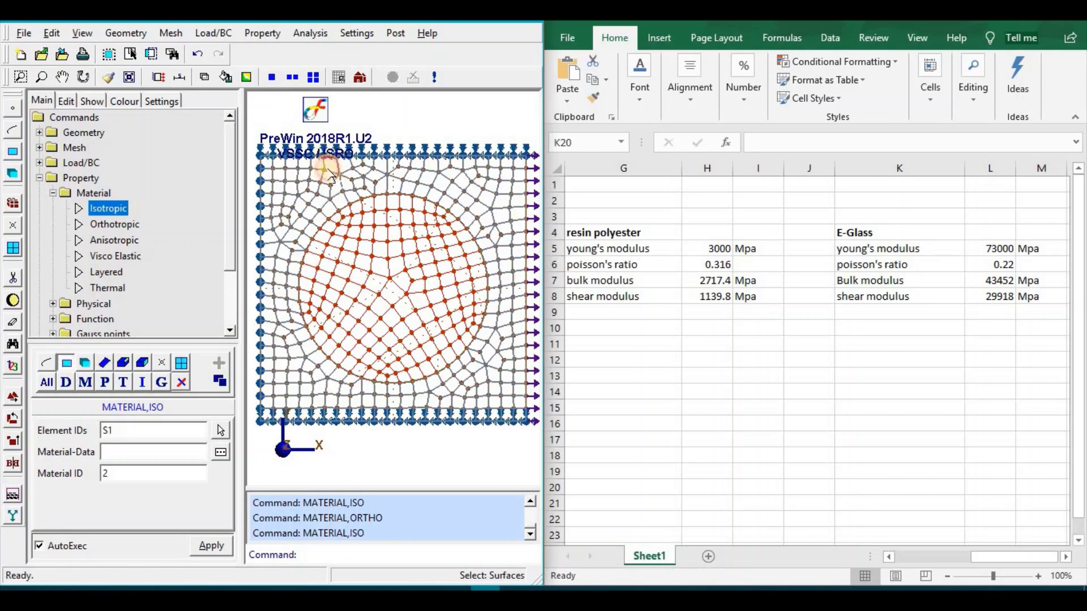
left_click(187, 446)
left_click(221, 448)
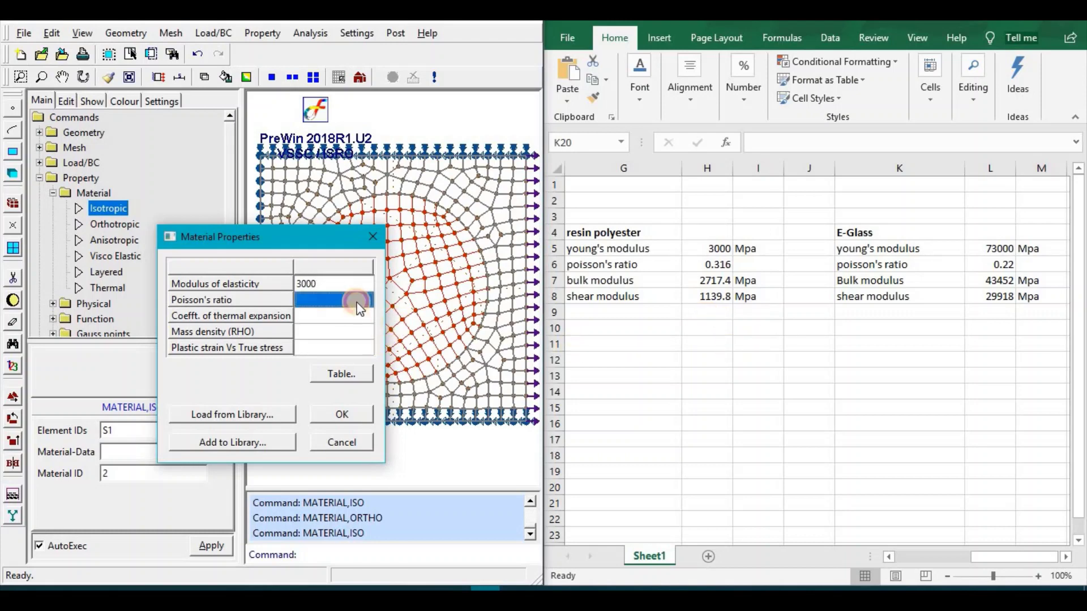
type("0.316")
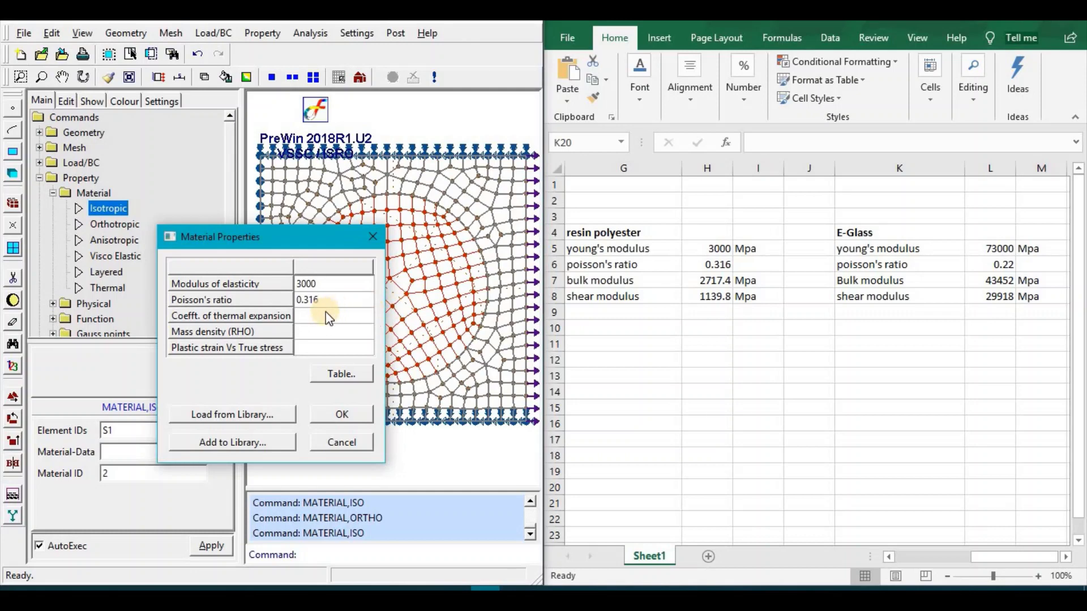
left_click(342, 419)
left_click(344, 419)
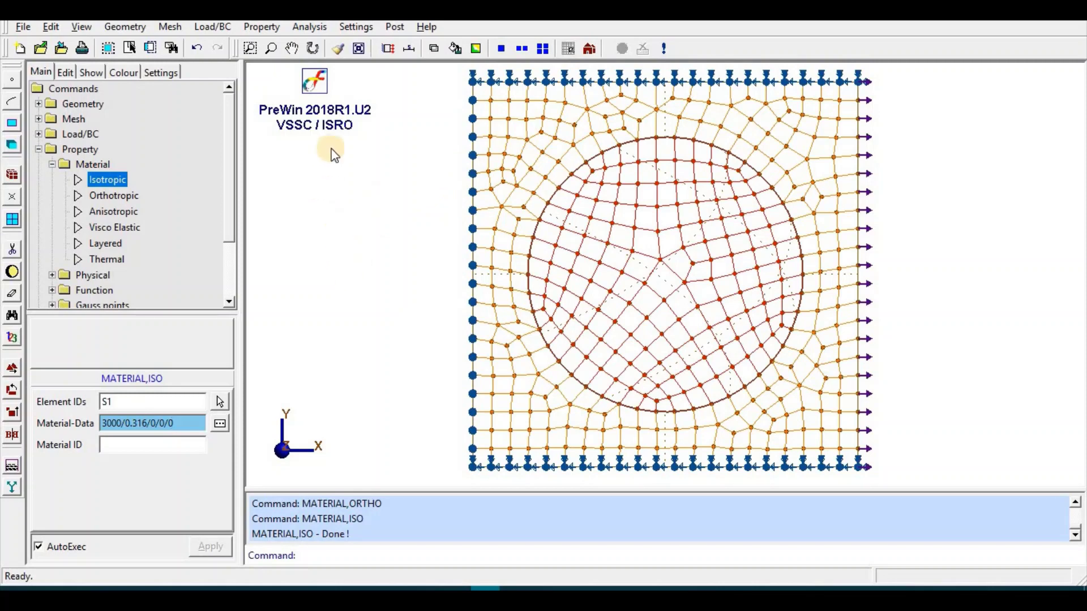
- Add a shell thickness of 1 to all elements of the model
left_click(52, 164)
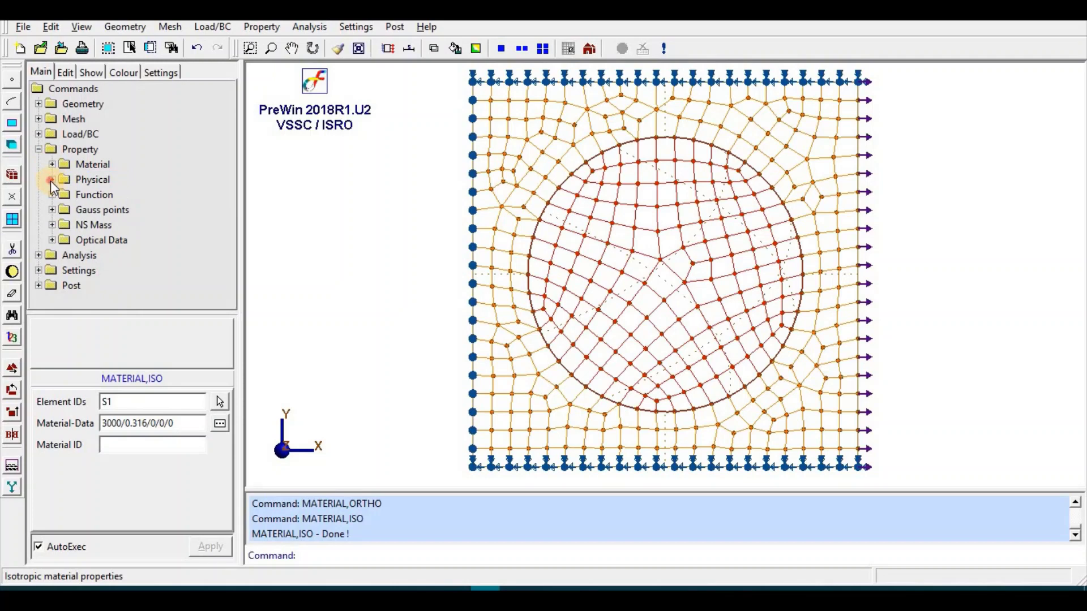
left_click(51, 180)
left_click(65, 195)
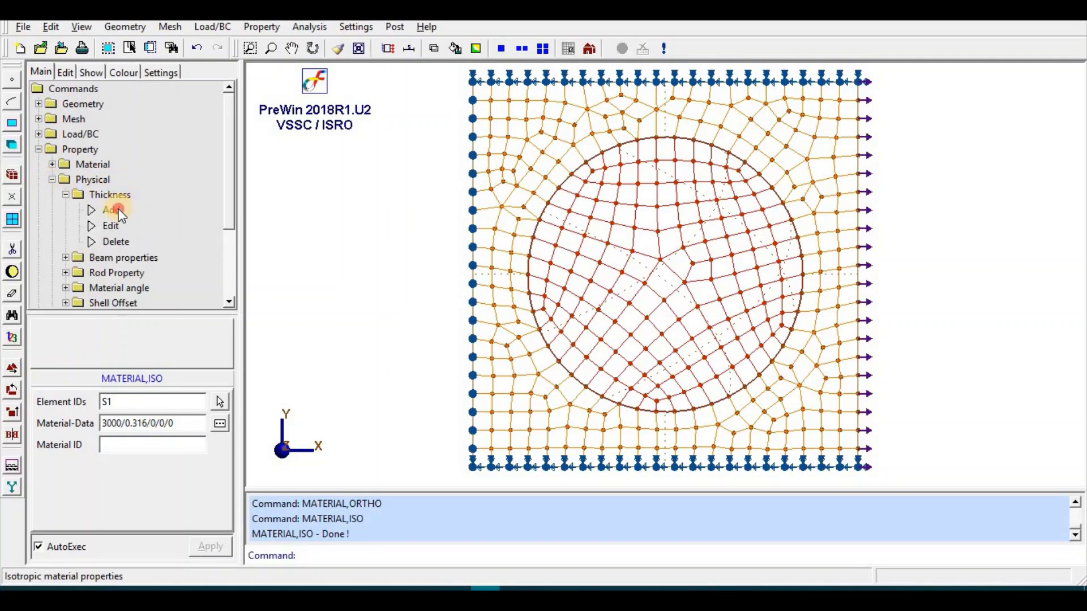
left_click(112, 210)
left_click(109, 406)
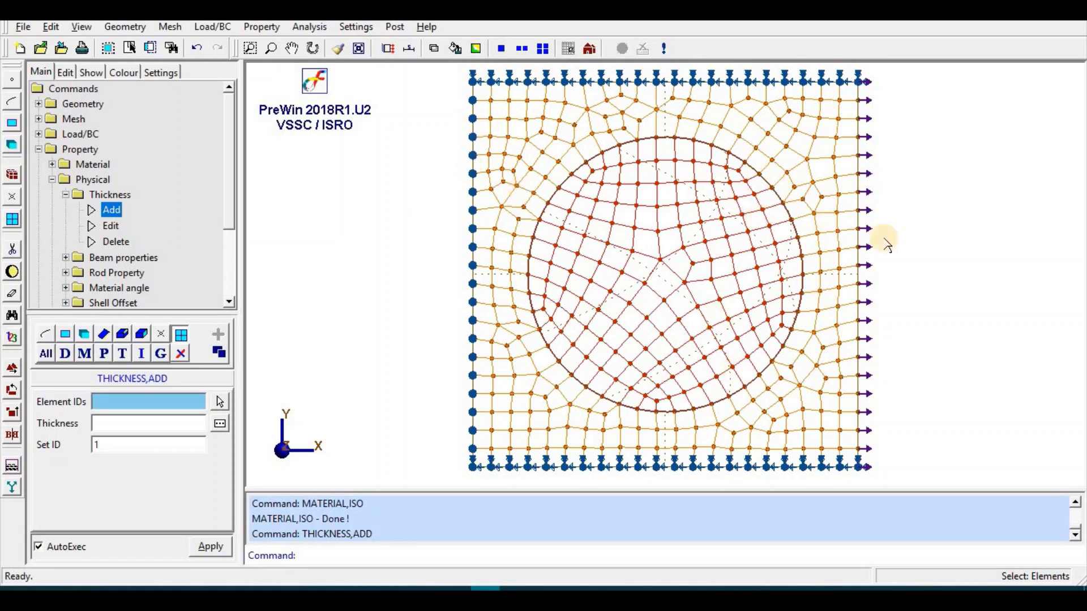
left_click(46, 354)
left_click(107, 419)
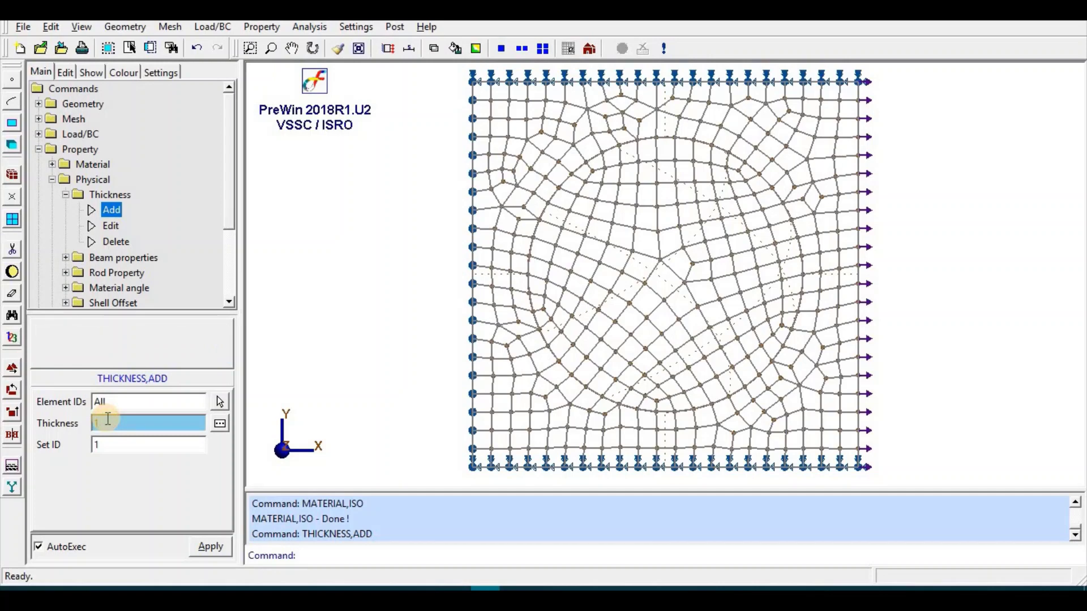
left_click(200, 538)
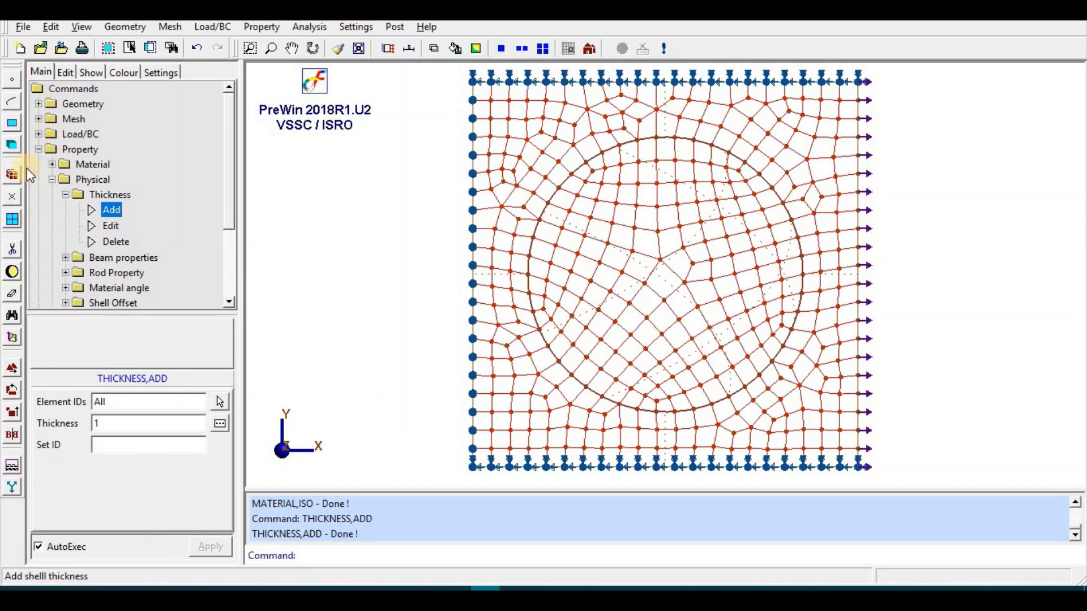
- Set the analysis type to Static and apply the analysis options with the MultiFrontal linear solver
left_click(65, 195)
left_click(51, 179)
left_click(39, 149)
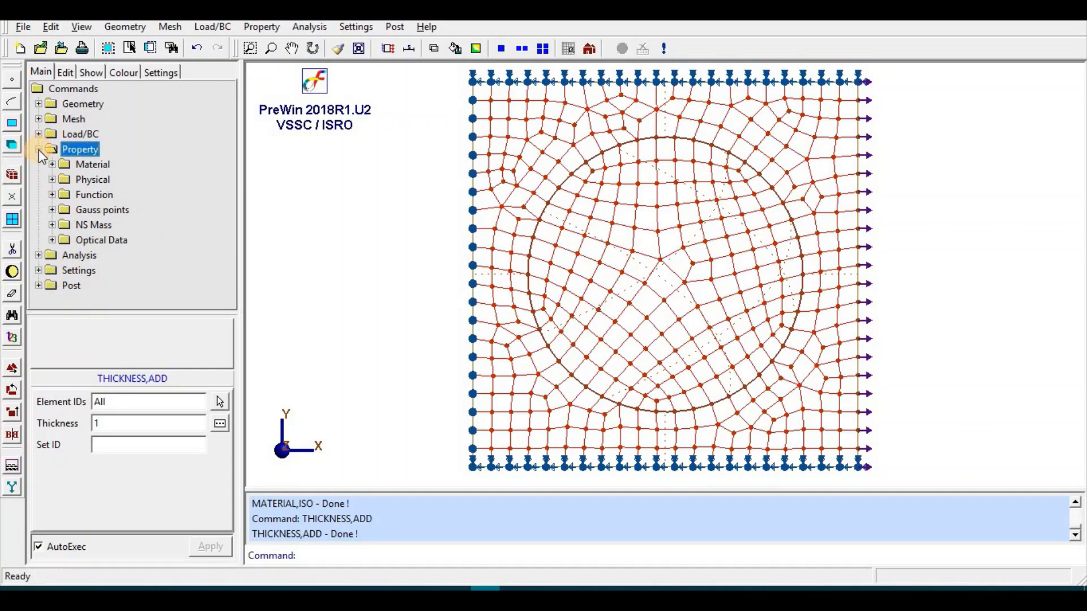
left_click(38, 150)
left_click(39, 166)
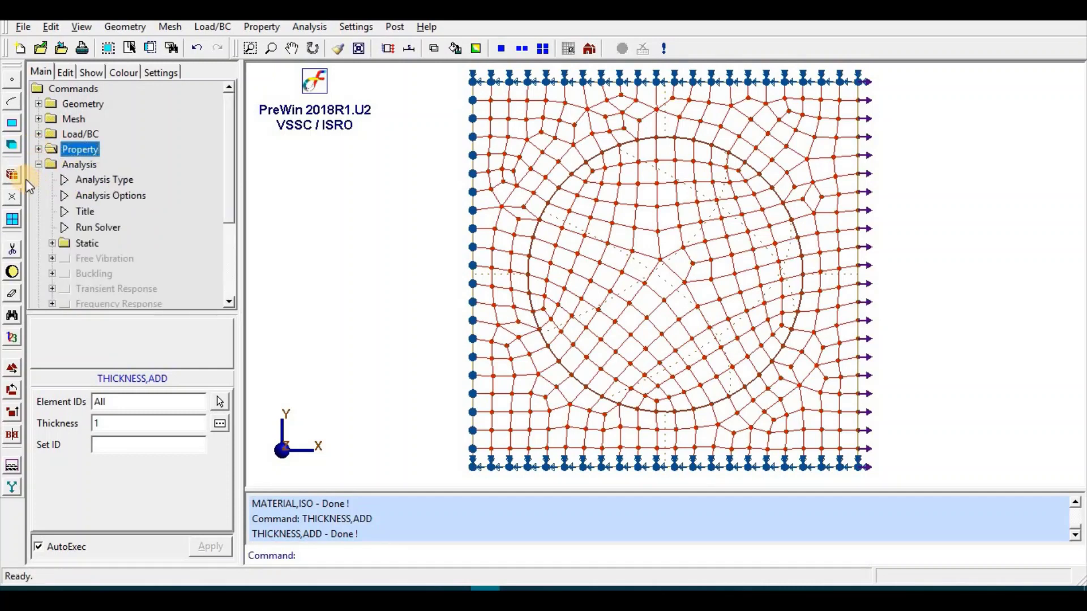
left_click(101, 185)
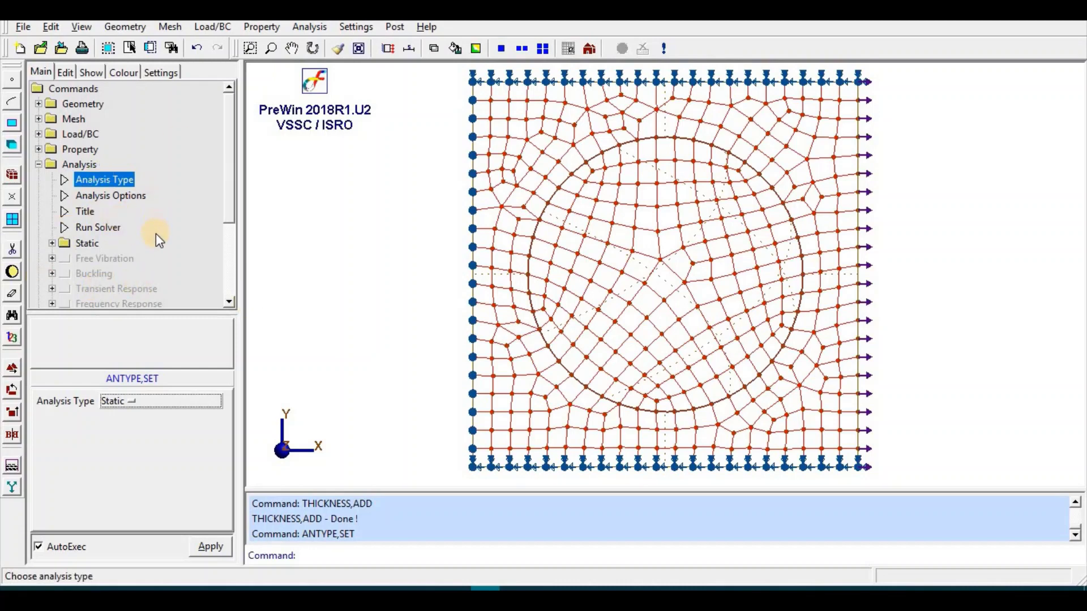
left_click(206, 538)
left_click(111, 196)
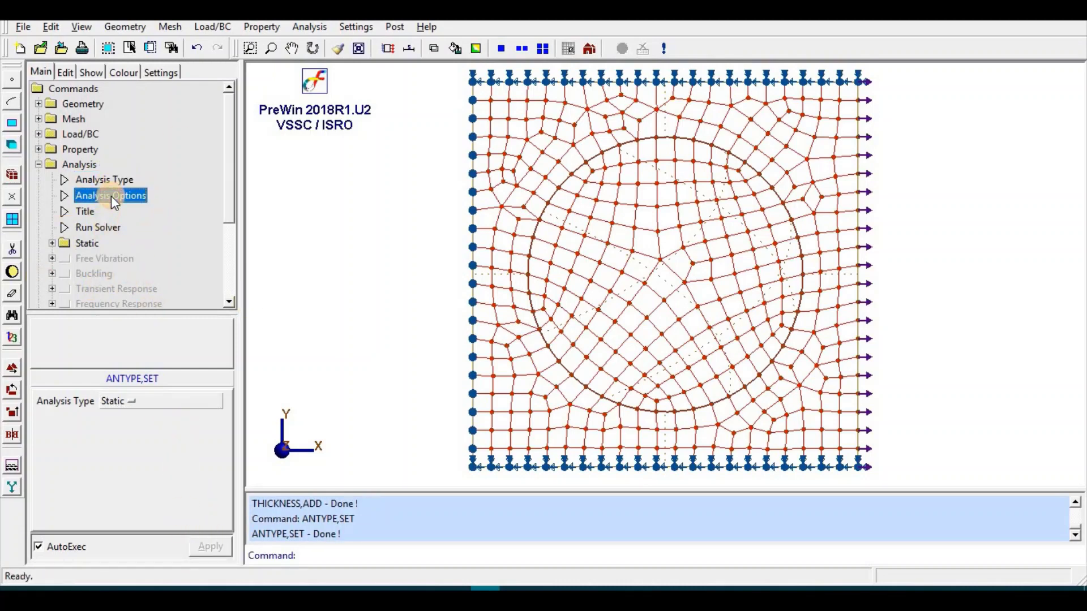
left_click(218, 553)
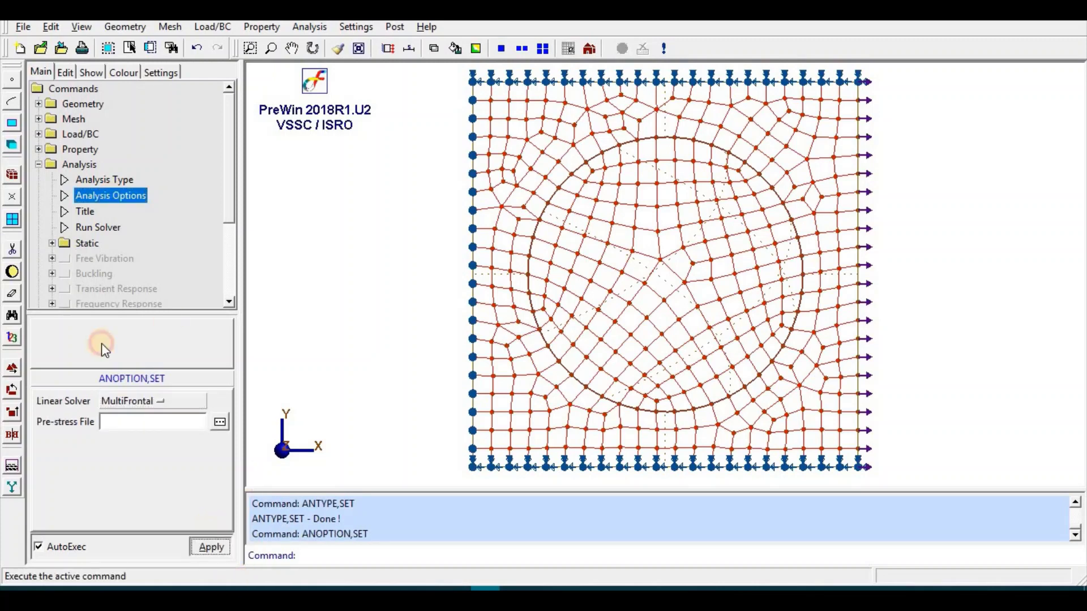
- Set the analysis title to 1
left_click(85, 211)
left_click(88, 406)
type("1")
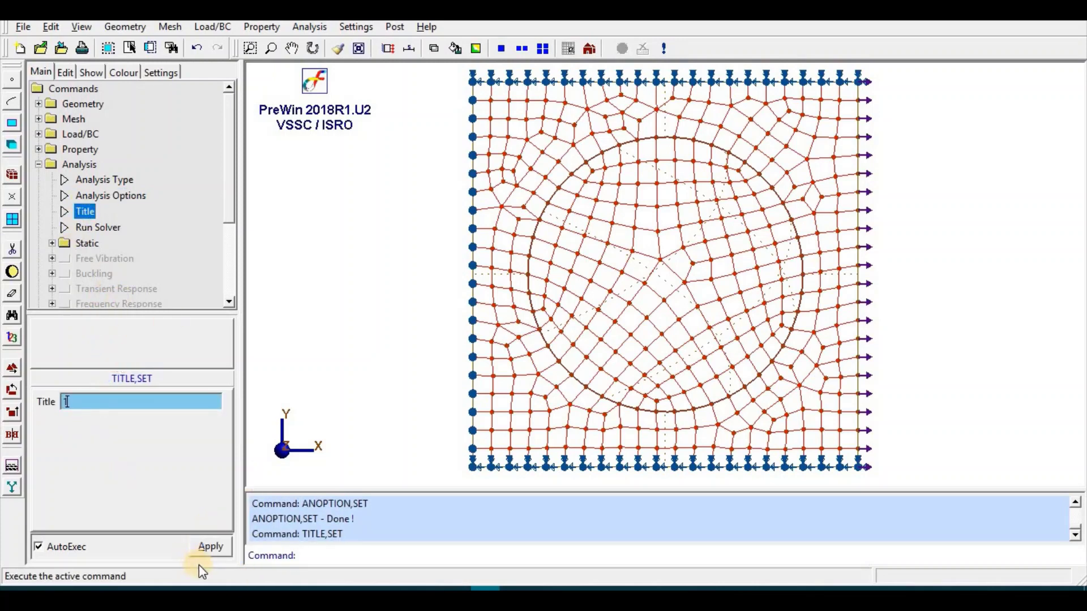
left_click(207, 546)
- Run the static solver, saving the project as "composite plate" in the feast folder
left_click(105, 226)
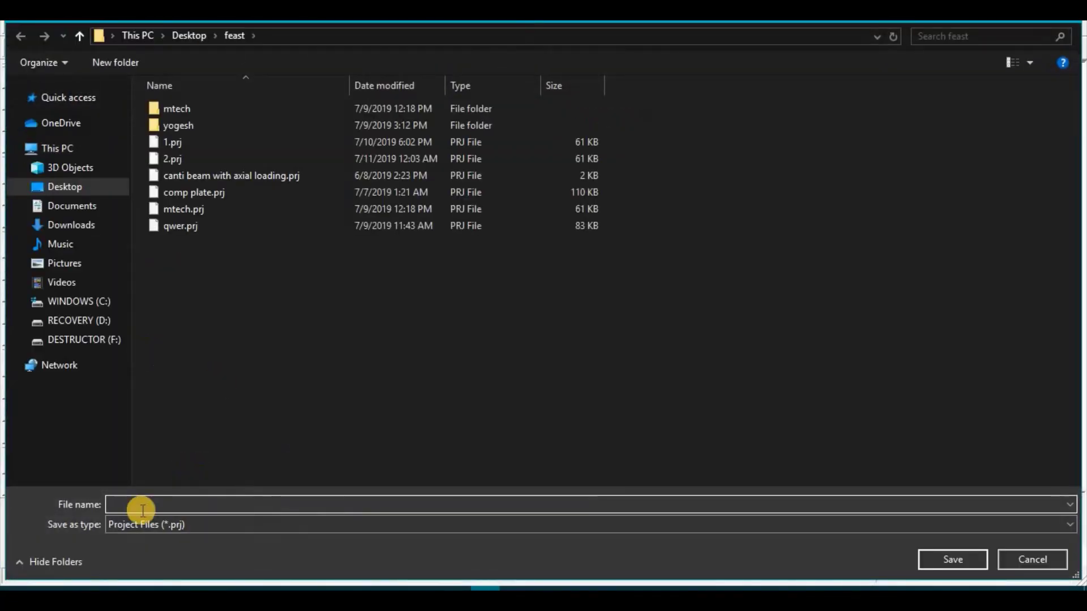
left_click(141, 509)
type("1")
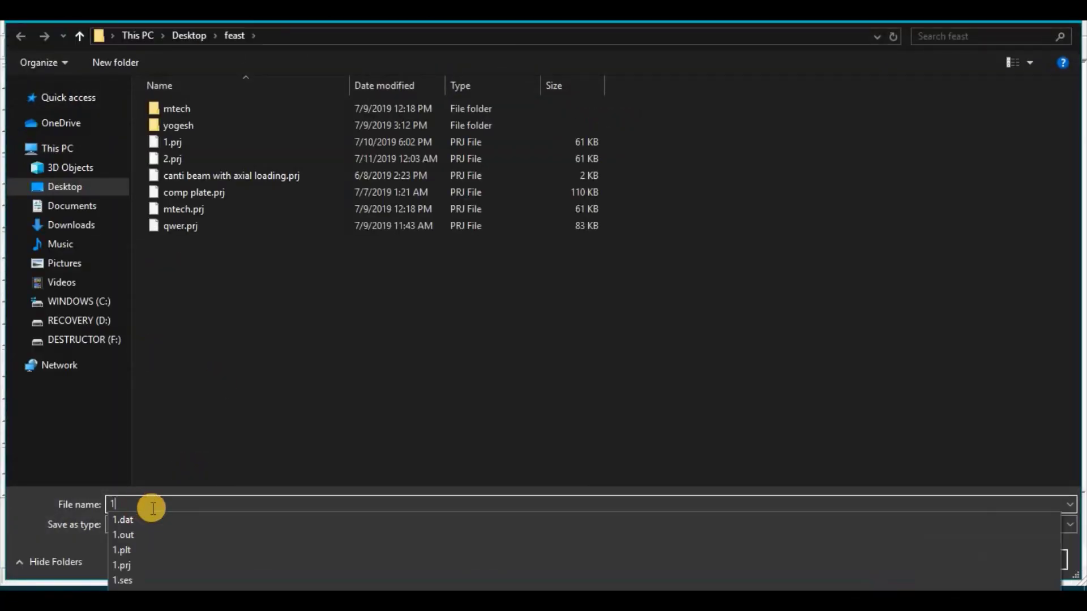
type("2")
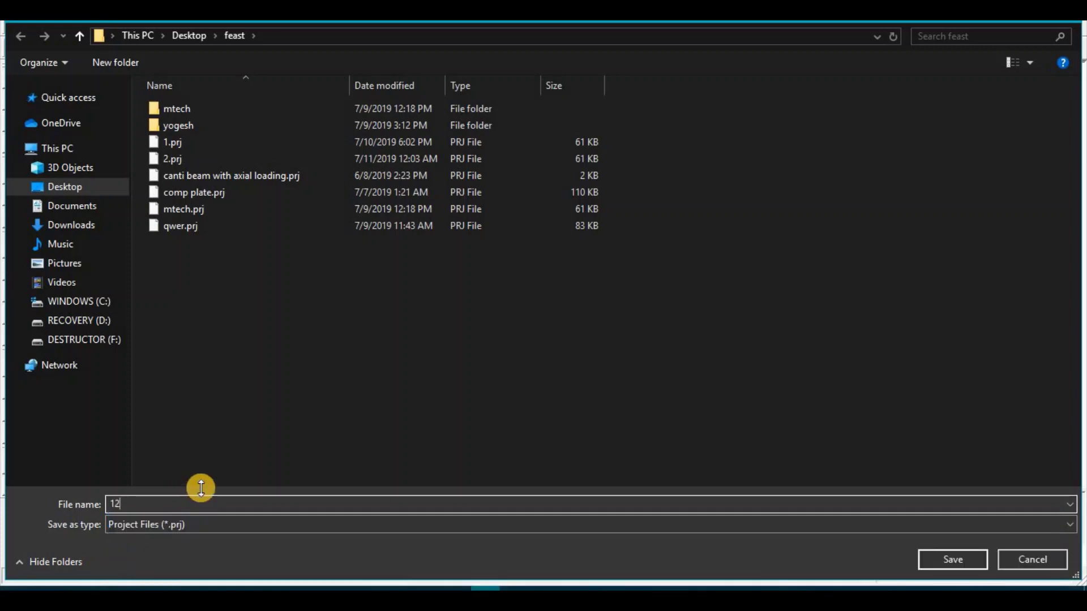
type("comp")
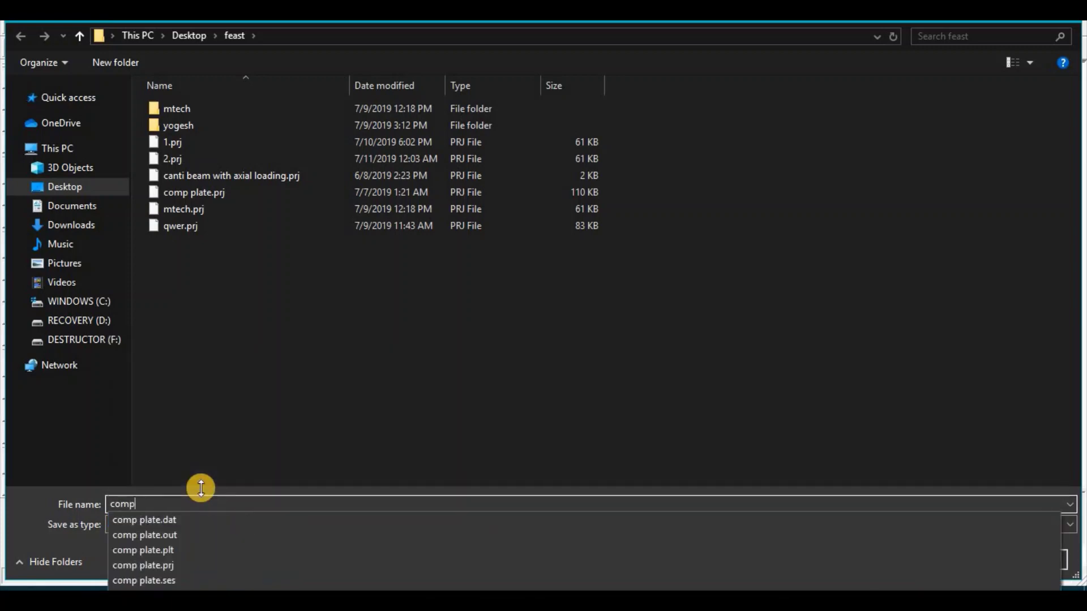
type("osite pl")
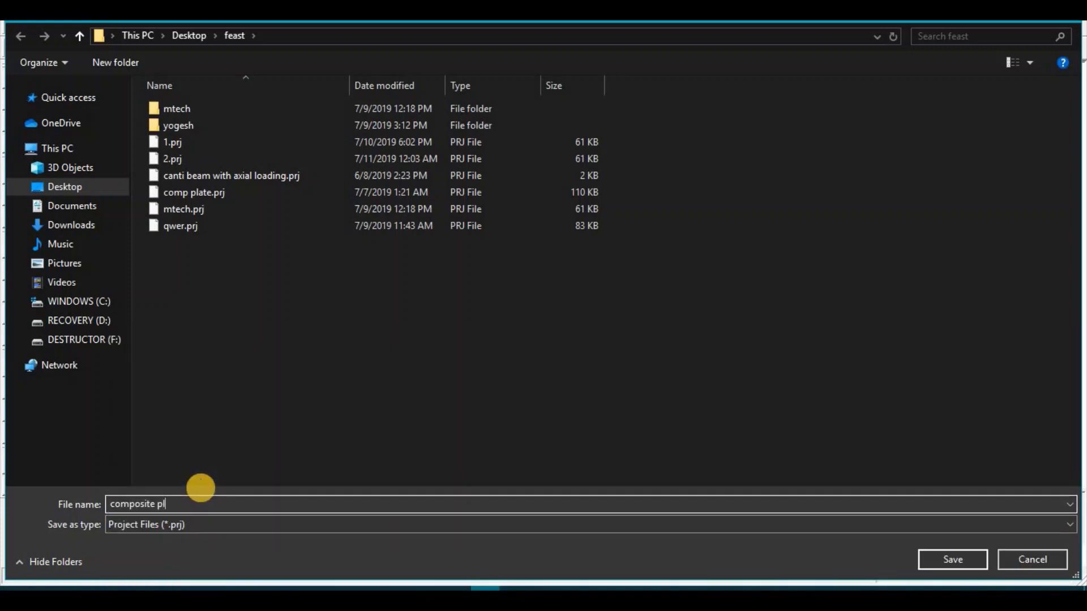
type("ate")
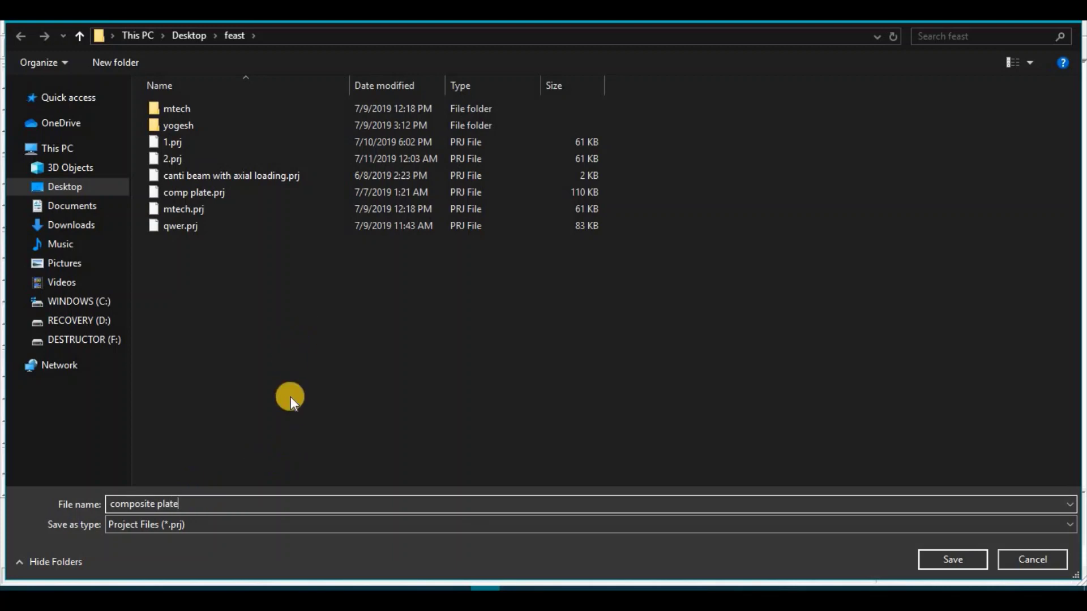
left_click(952, 561)
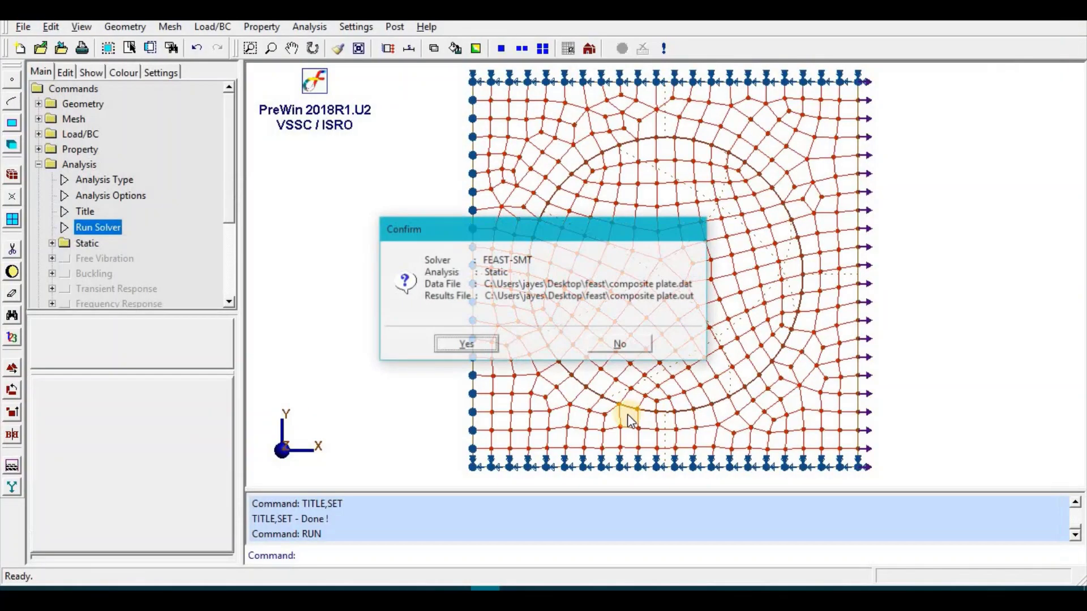
left_click(472, 341)
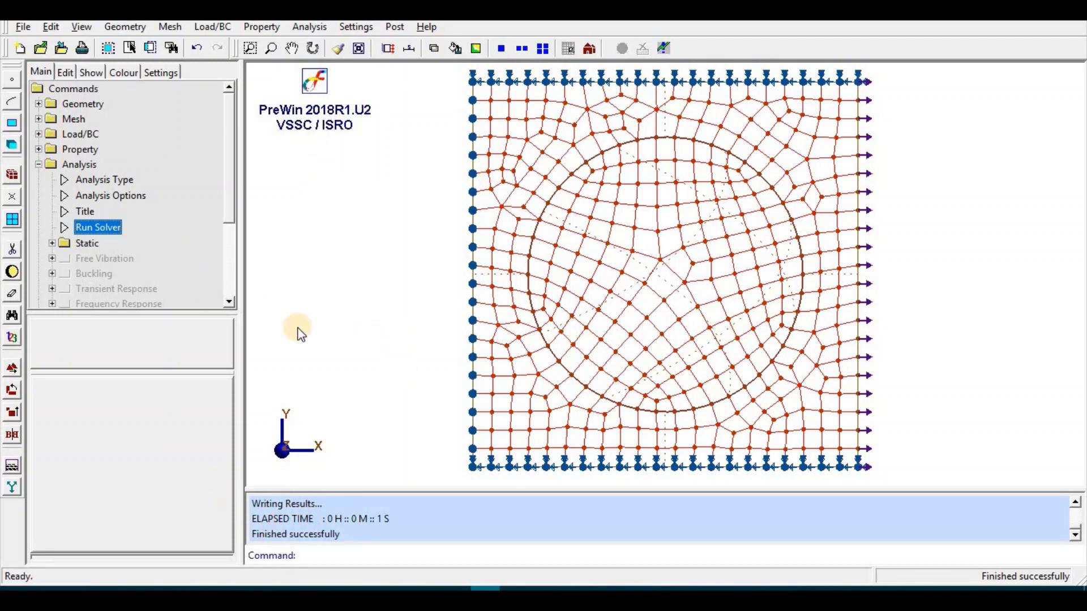
- Plot a band contour of the resultant displacement (T-RES) with 9 contours in the global Cartesian system
left_click(37, 165)
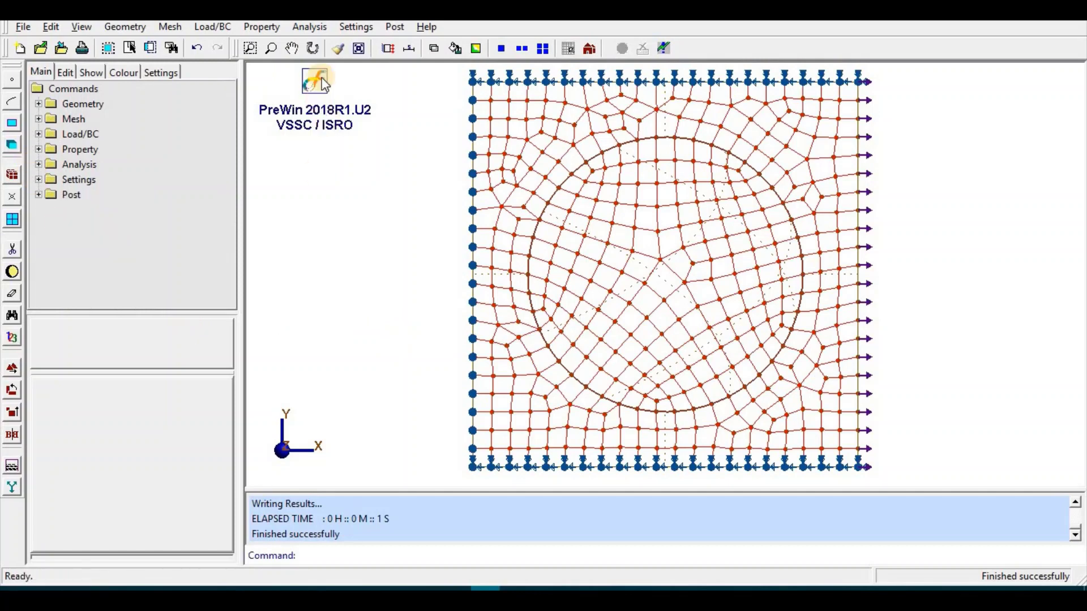
left_click(394, 27)
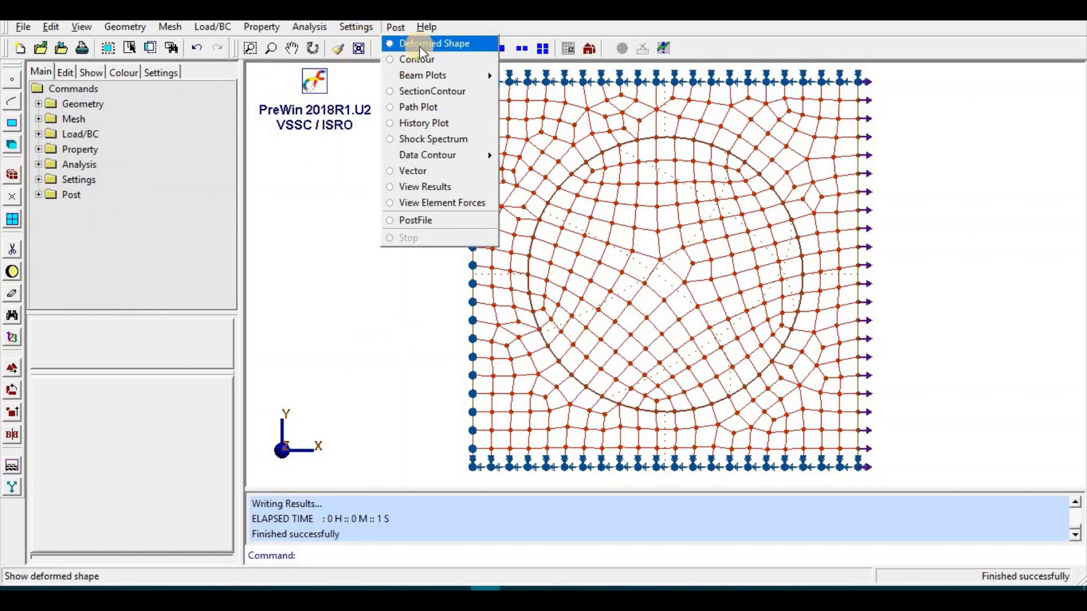
left_click(417, 58)
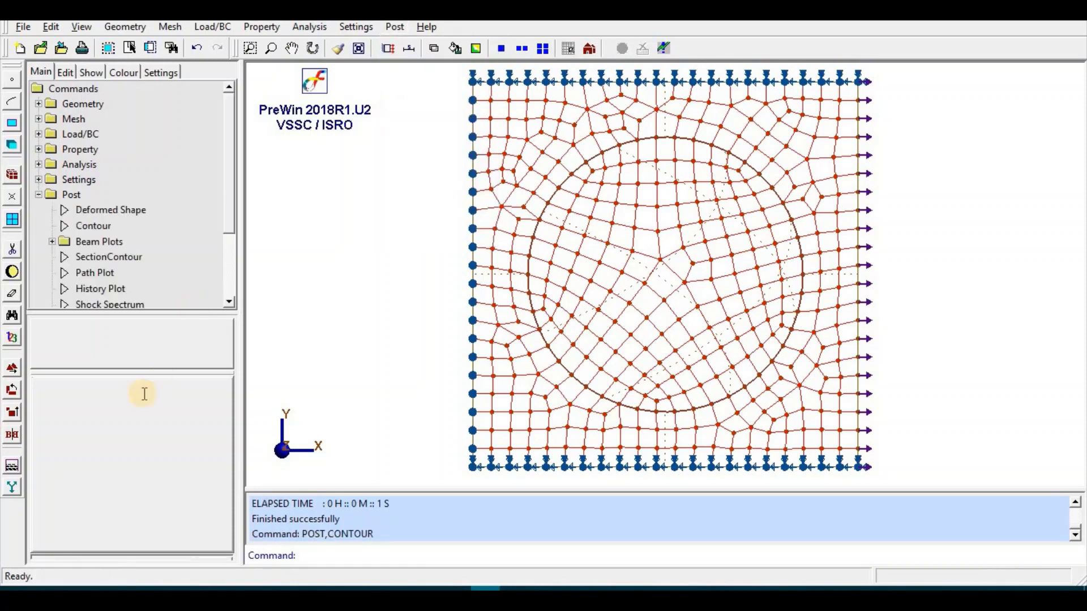
left_click(205, 389)
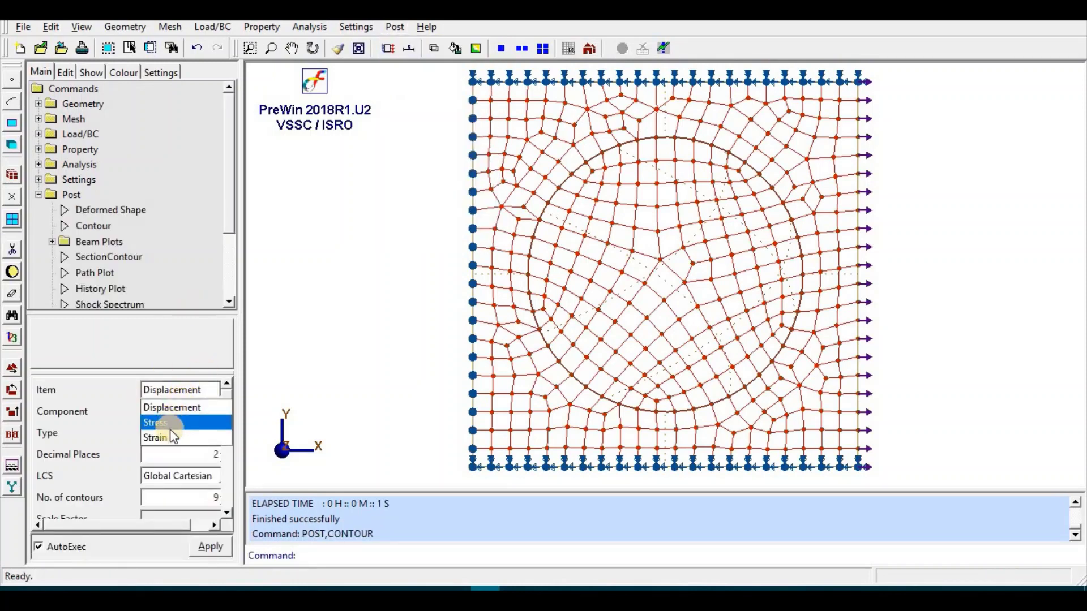
left_click(176, 407)
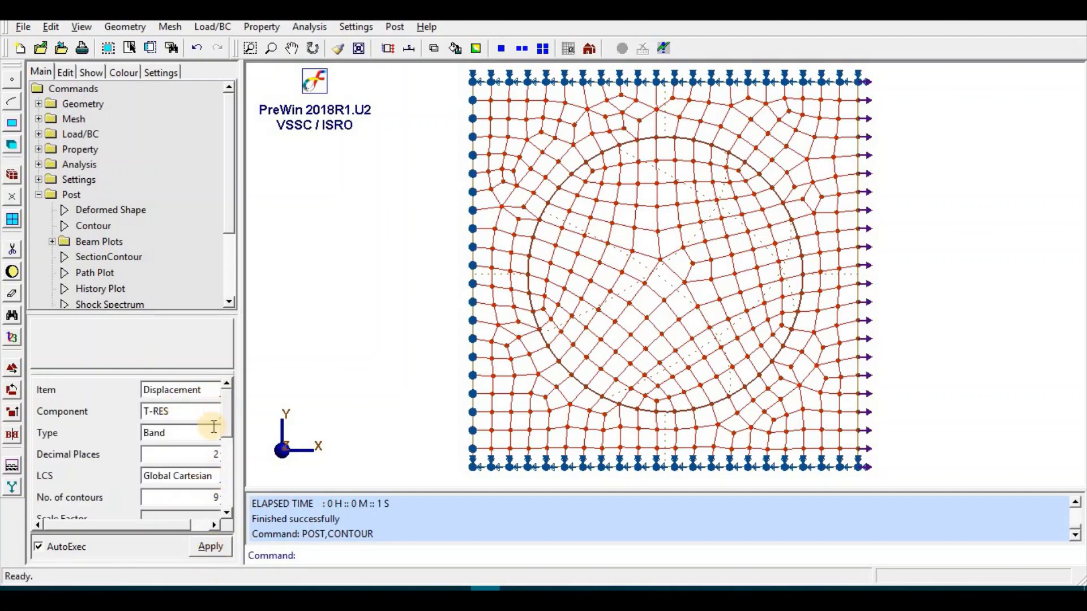
left_click(211, 546)
- Plot the stress results as a band contour for the top surface
left_click(184, 390)
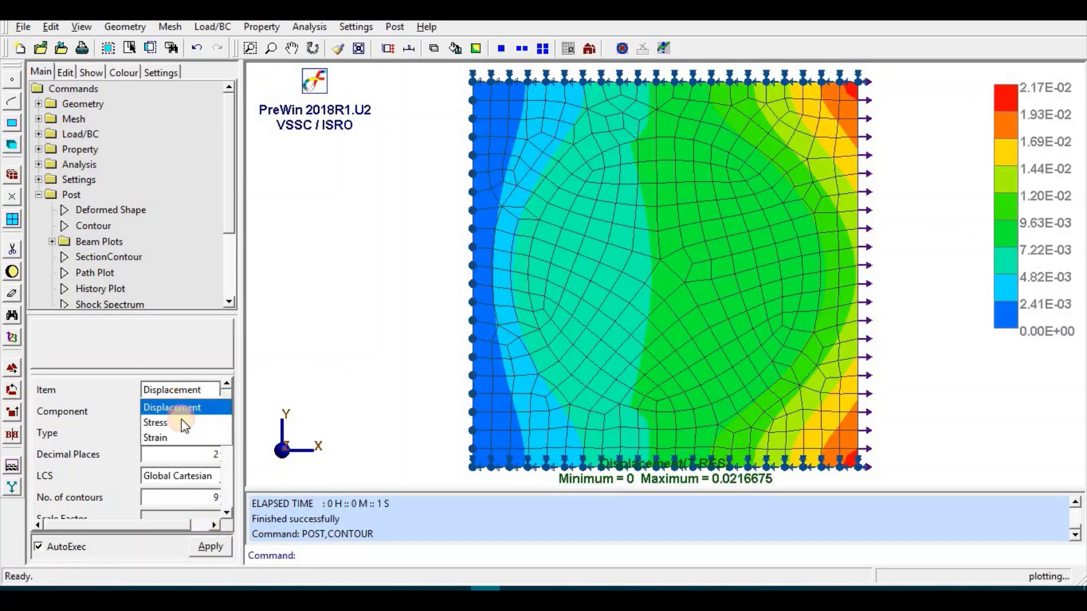
left_click(181, 419)
left_click(210, 547)
- Plot the EPS-X strain results as a band contour for the top surface
left_click(184, 390)
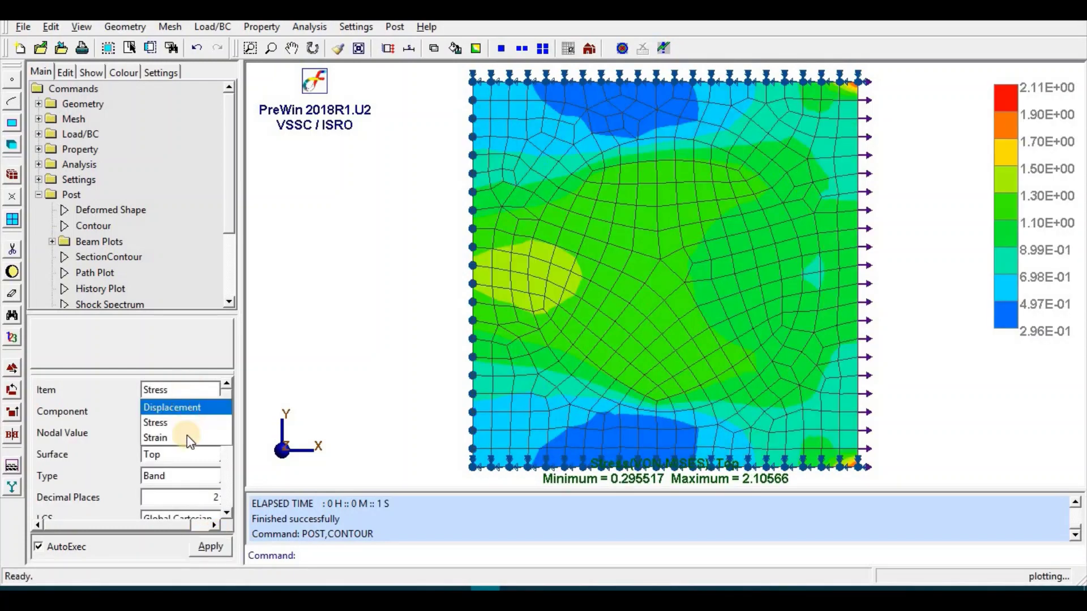
left_click(187, 437)
left_click(209, 547)
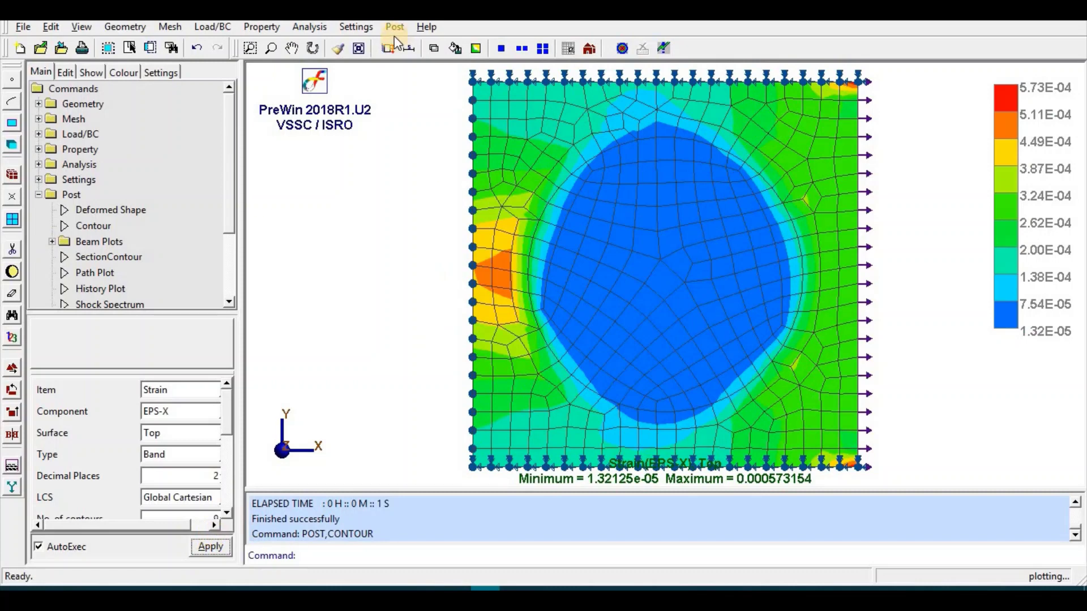
- Display the deformed shape at scale factor 1 and animate the deflection
left_click(395, 26)
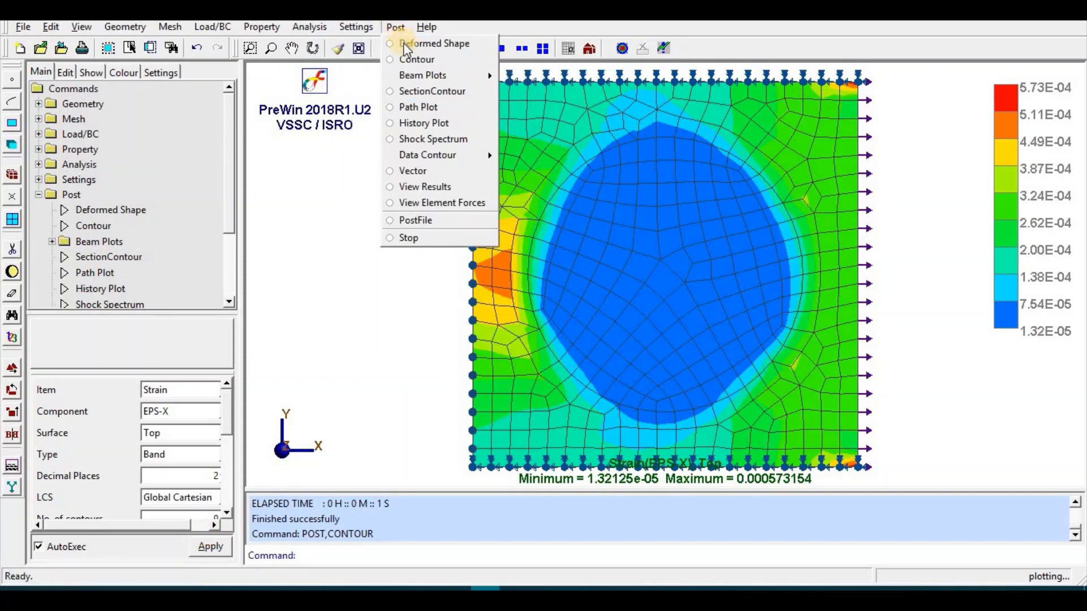
left_click(411, 42)
left_click(105, 464)
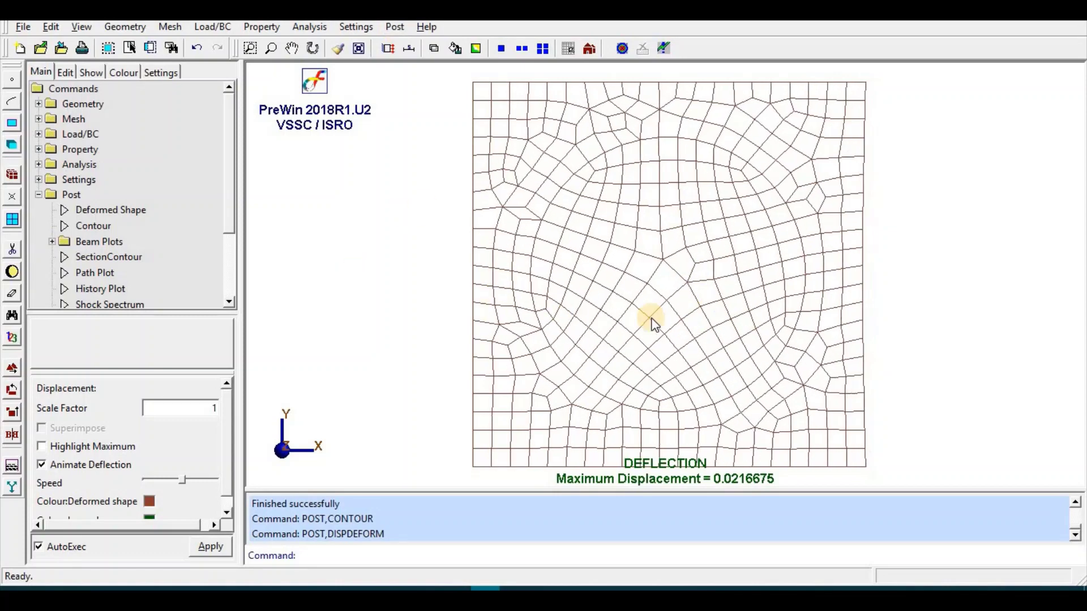
left_click(395, 27)
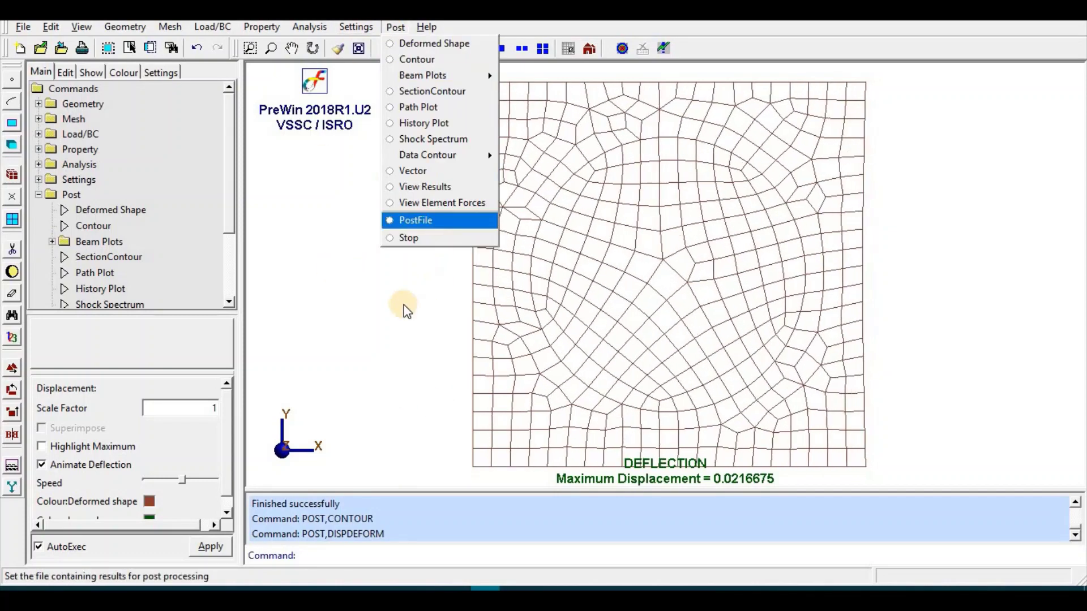
left_click(349, 306)
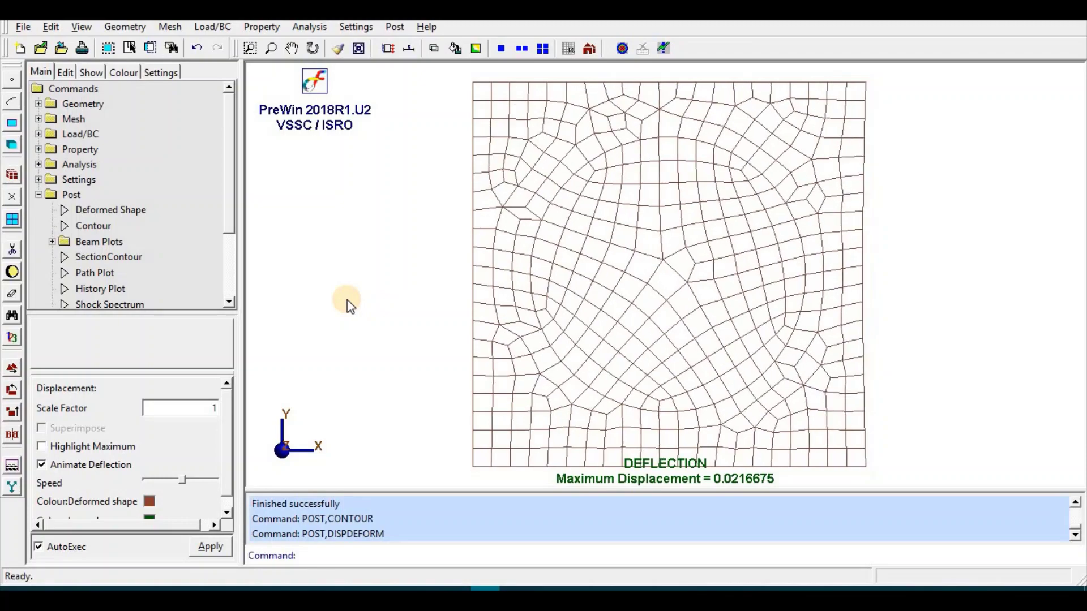